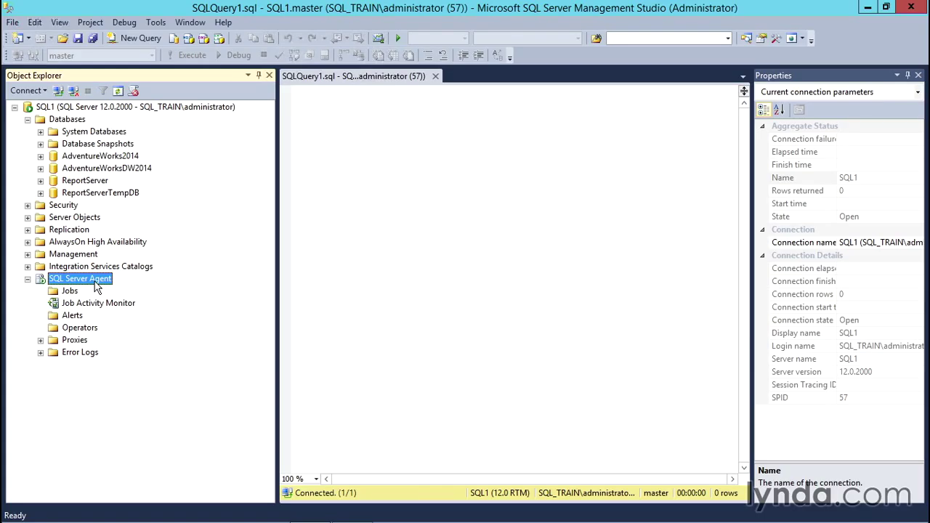
pyautogui.click(368, 518)
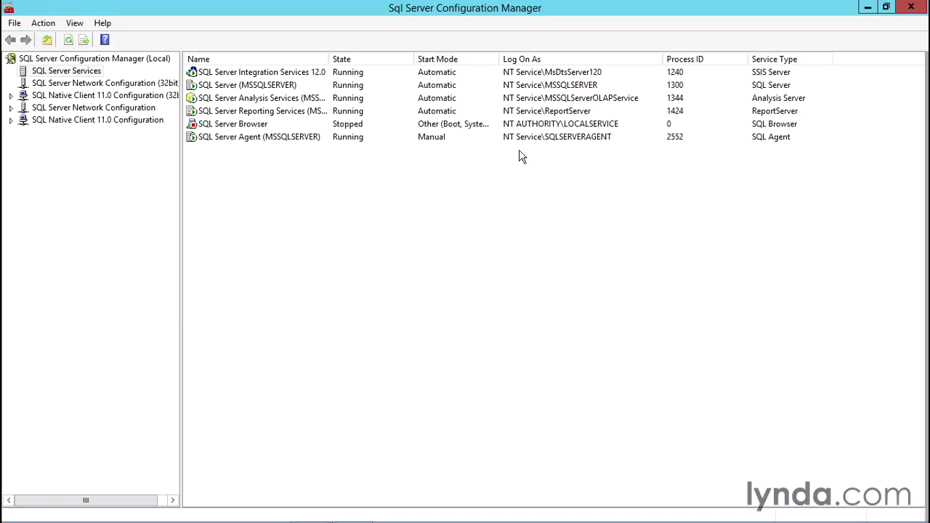
pyautogui.click(283, 138)
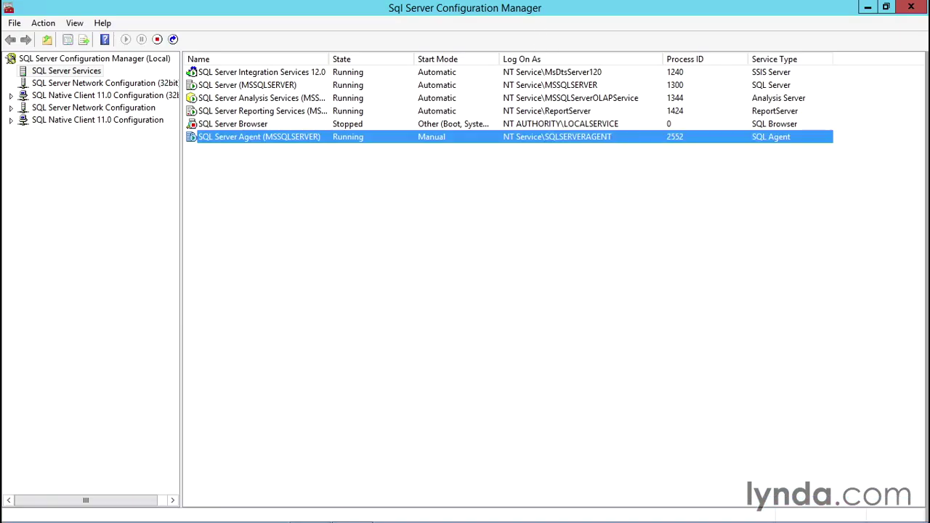
pyautogui.click(868, 7)
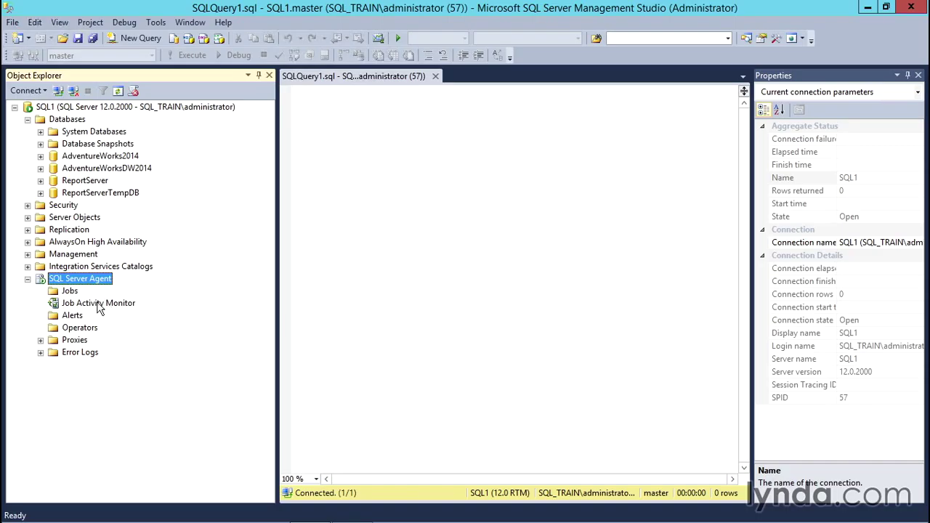
# Step: Look through the Agent's Jobs, Alerts and Operators folders and collapse Proxies
pyautogui.click(76, 293)
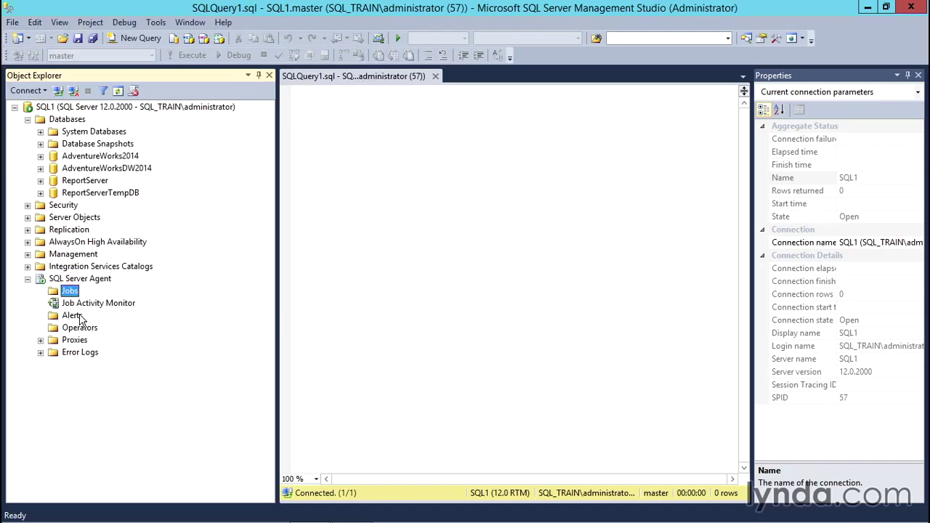
pyautogui.click(77, 321)
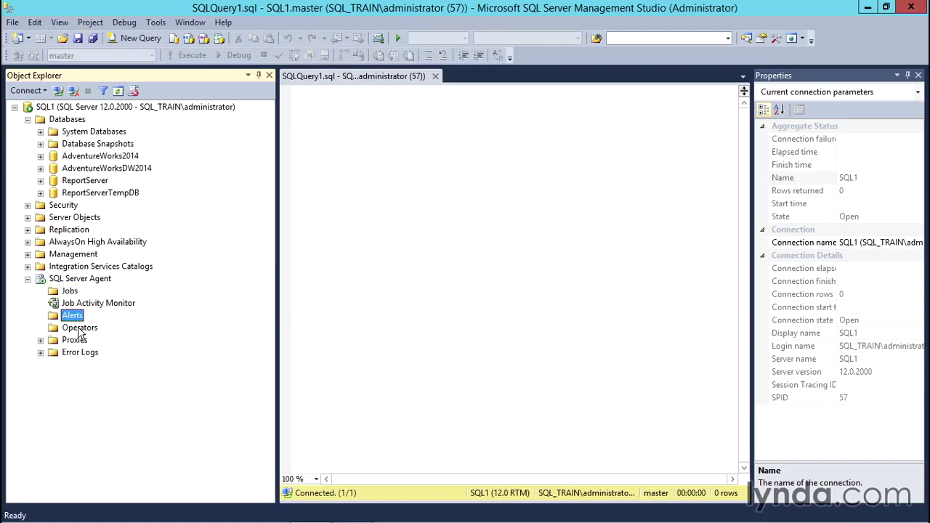
pyautogui.click(78, 331)
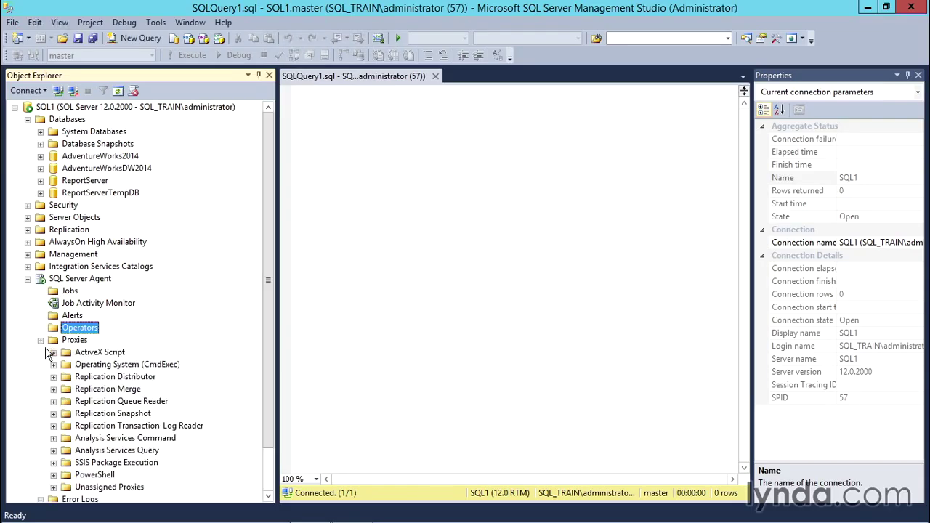
pyautogui.click(42, 341)
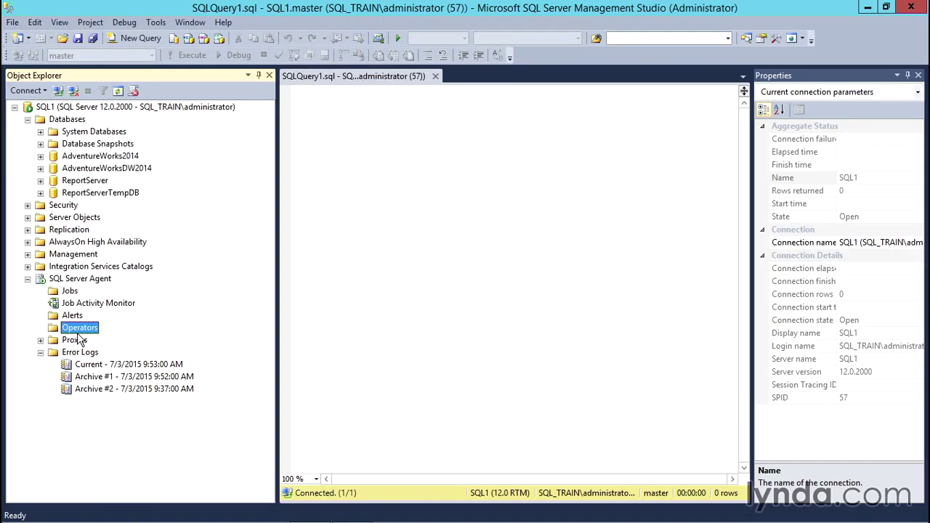
# Step: Create a new enabled operator with the person's name and e-mail address, and save it
pyautogui.rightClick(80, 340)
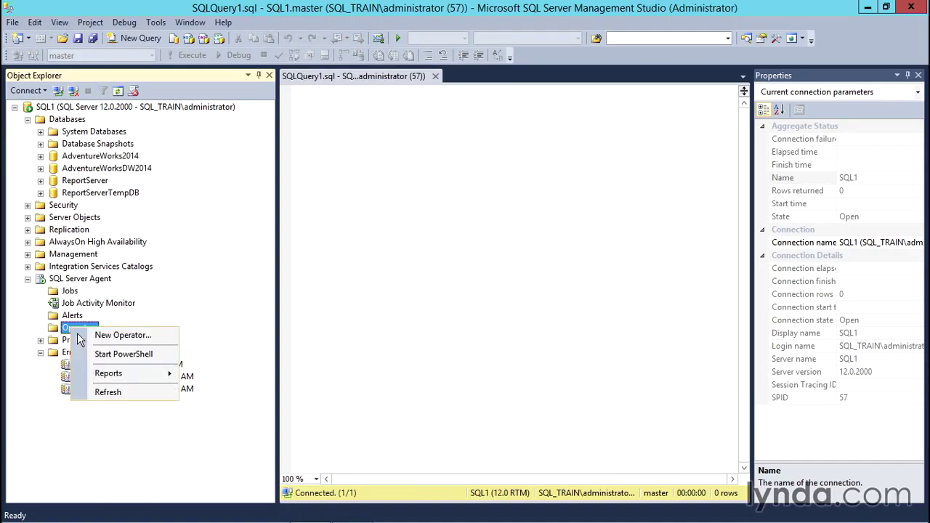
pyautogui.click(125, 336)
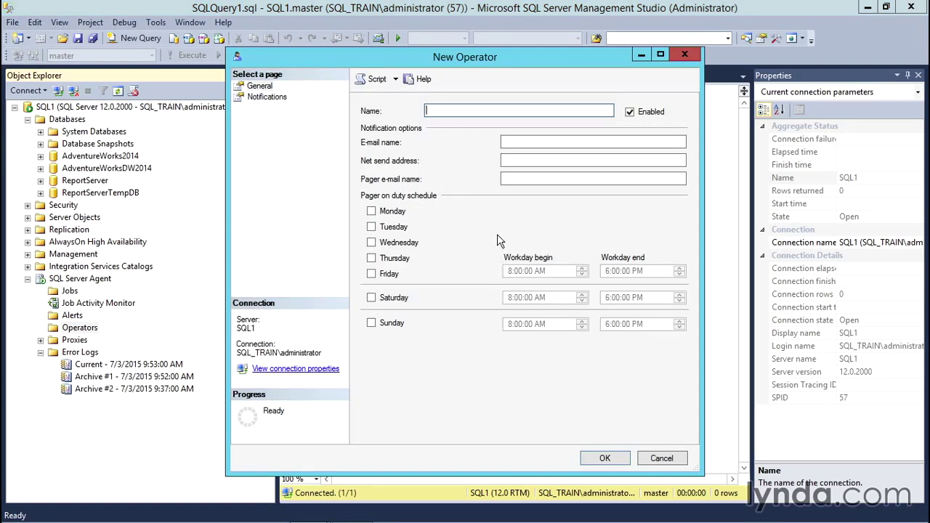
pyautogui.write('Bob')
pyautogui.click(557, 148)
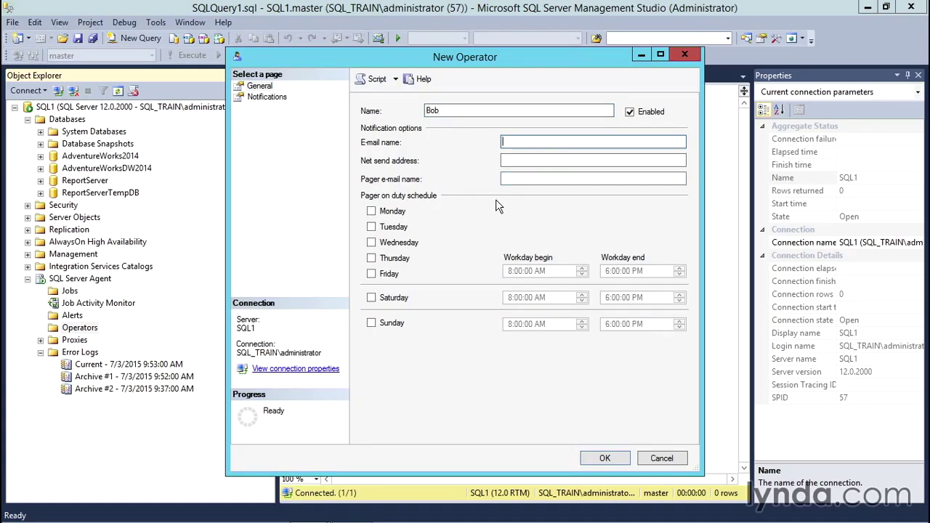
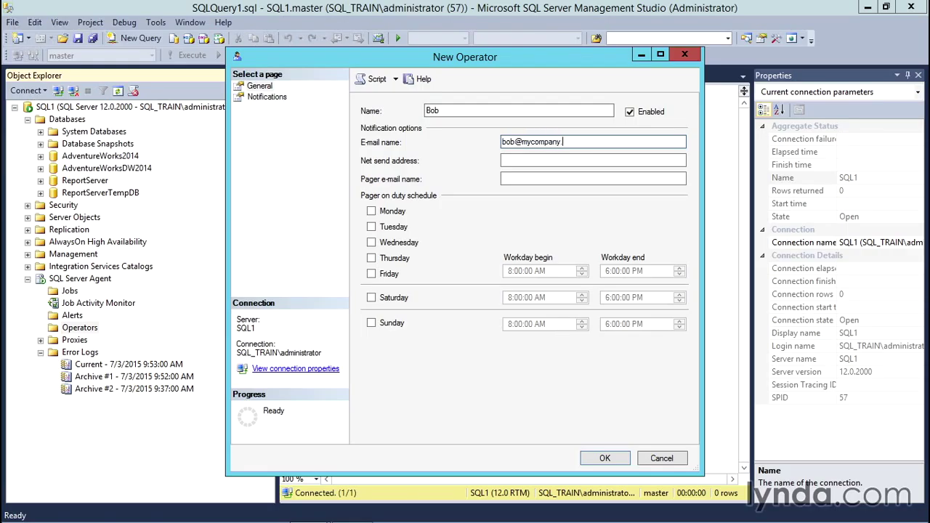
pyautogui.click(532, 161)
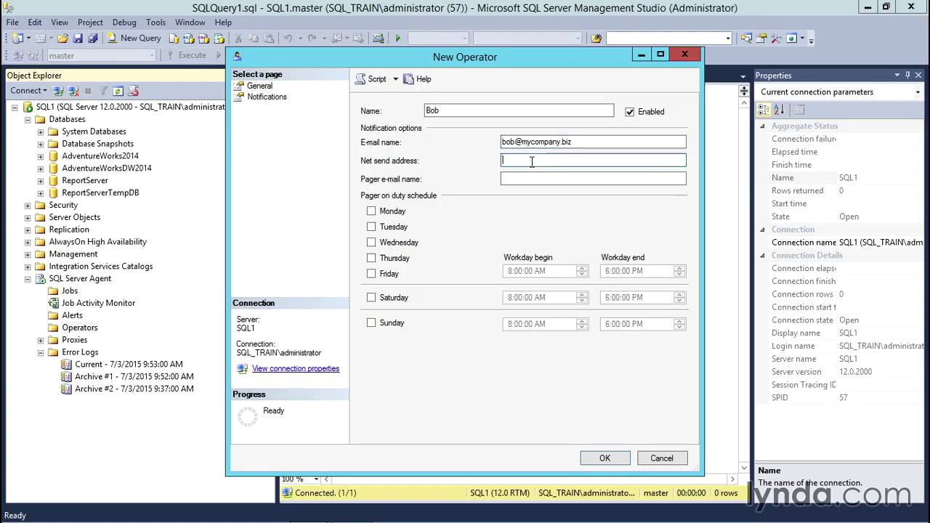
pyautogui.press('Tab')
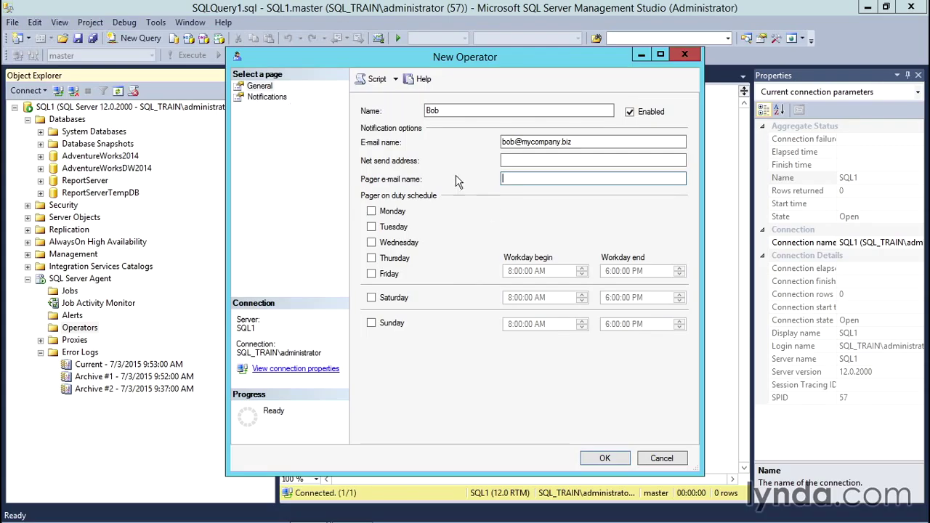
pyautogui.click(267, 97)
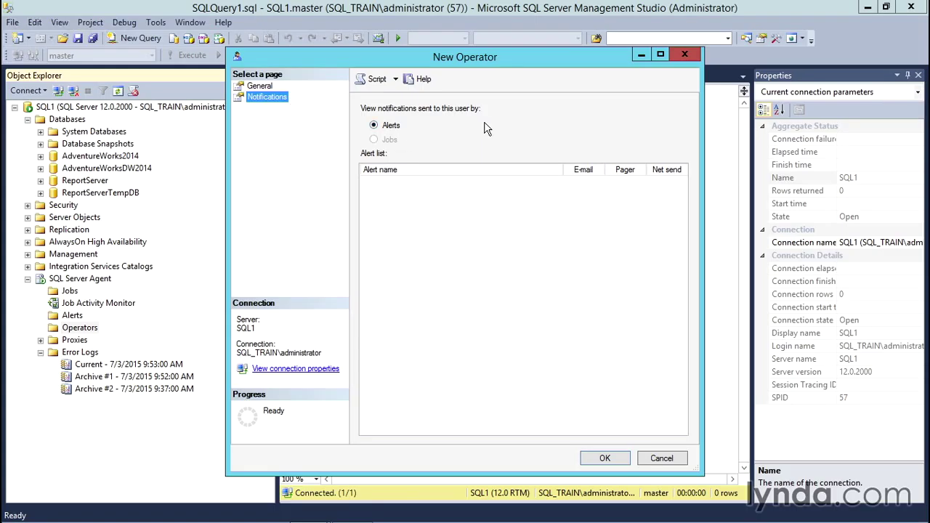
pyautogui.click(259, 85)
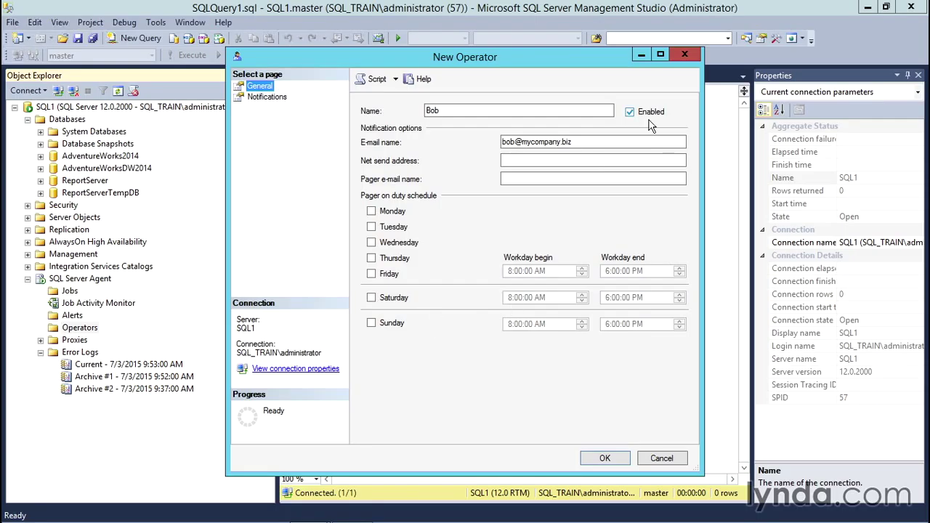
pyautogui.click(605, 459)
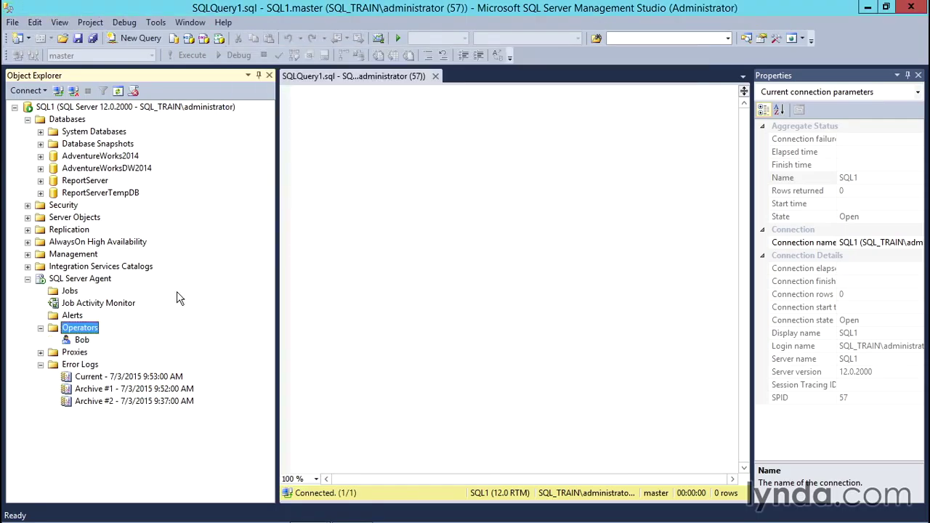
# Step: Create a new alert named Log_High with the SQL Server performance condition alert type
pyautogui.click(86, 343)
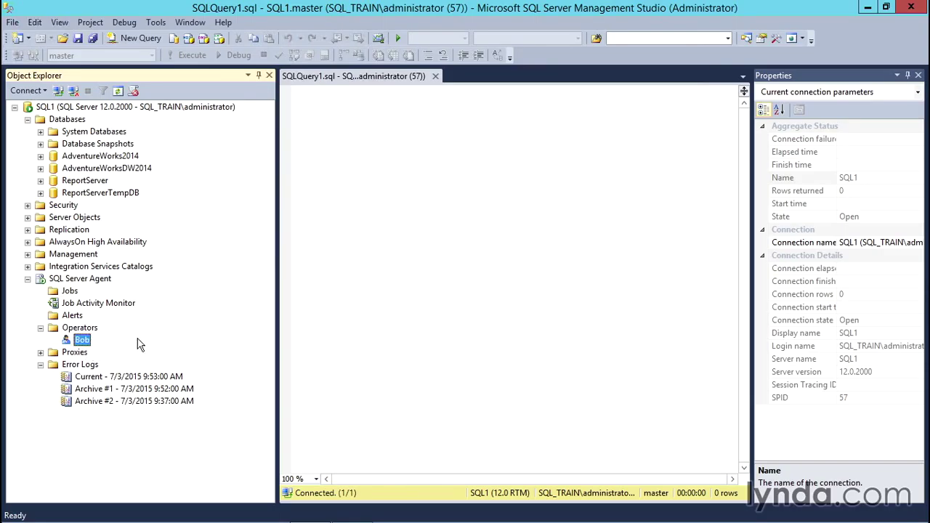
pyautogui.click(77, 317)
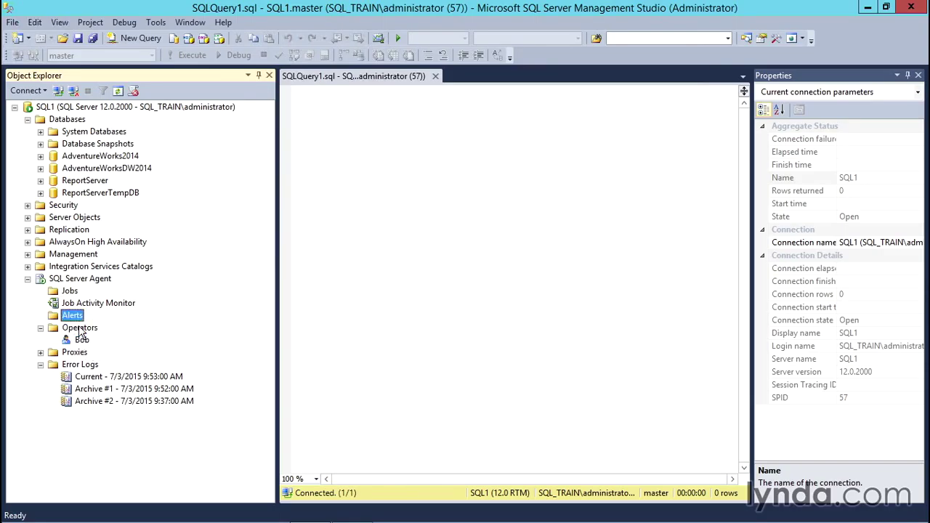
pyautogui.rightClick(76, 316)
pyautogui.click(124, 327)
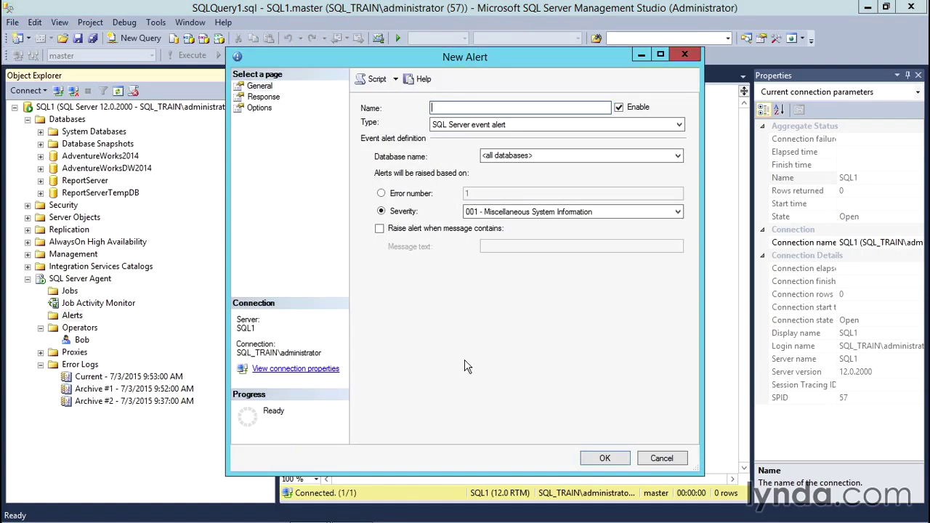
pyautogui.write('Log_High')
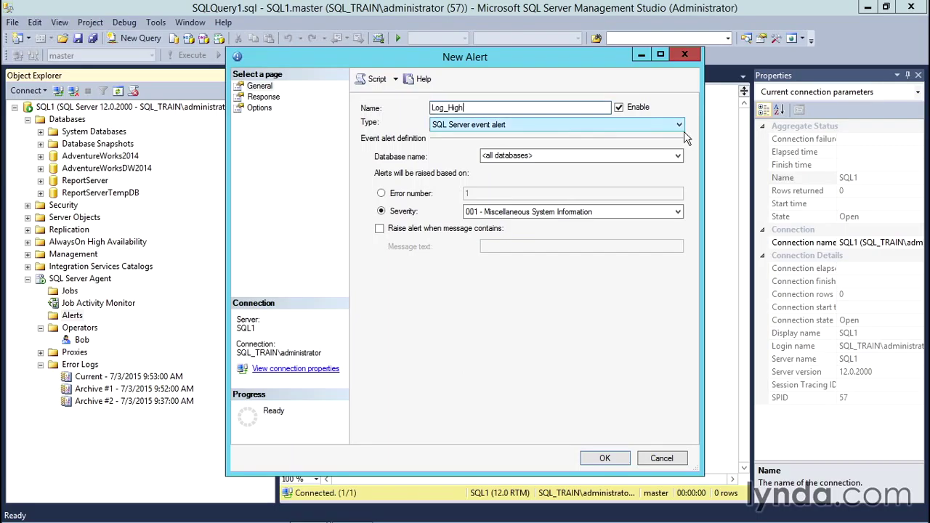
pyautogui.click(680, 128)
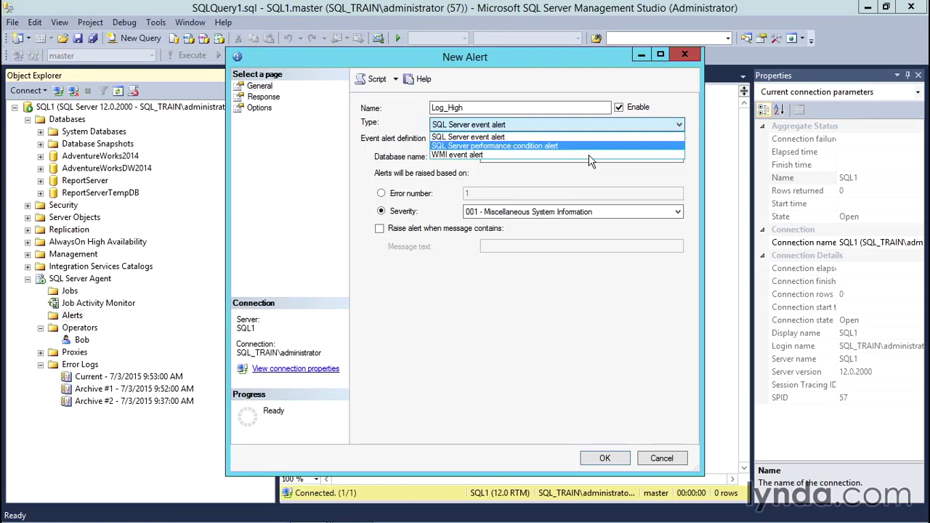
pyautogui.click(537, 146)
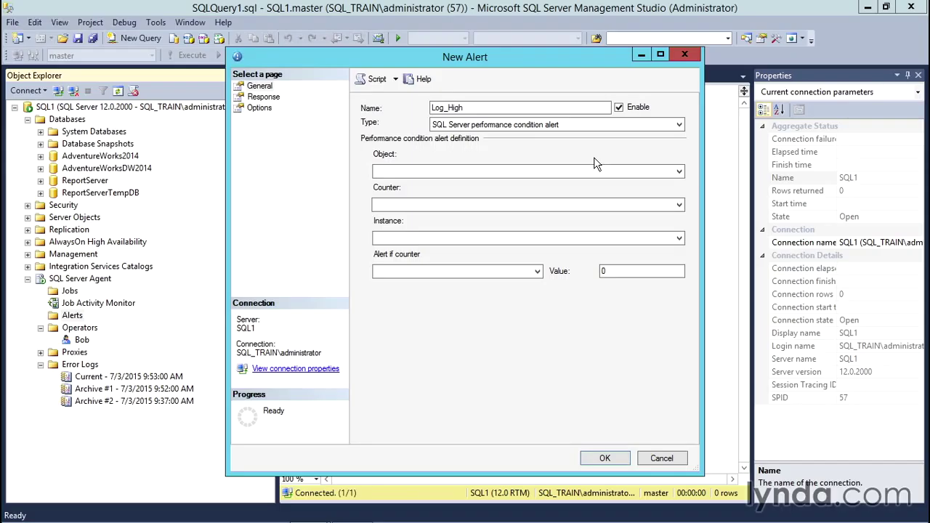
# Step: Monitor the Databases object's Percent Log Used counter for the AdventureWorks2014 instance
pyautogui.click(679, 171)
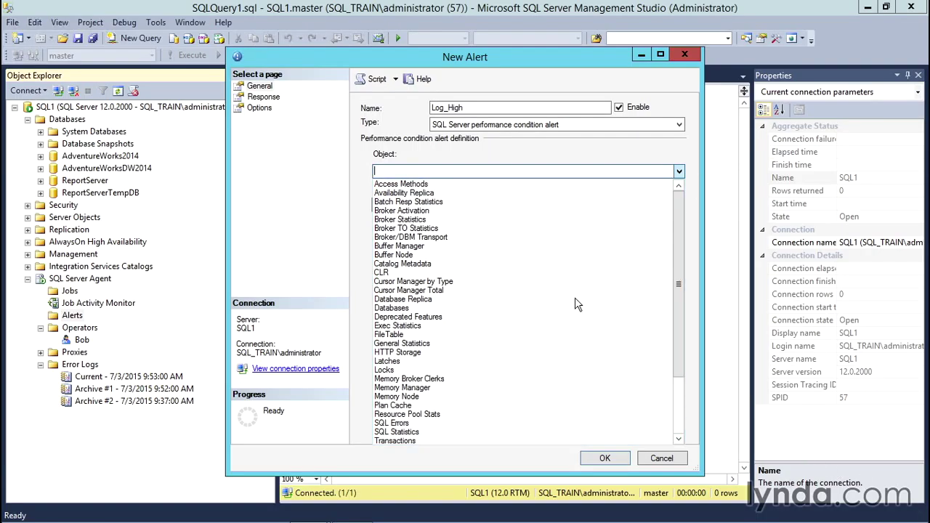
pyautogui.click(392, 309)
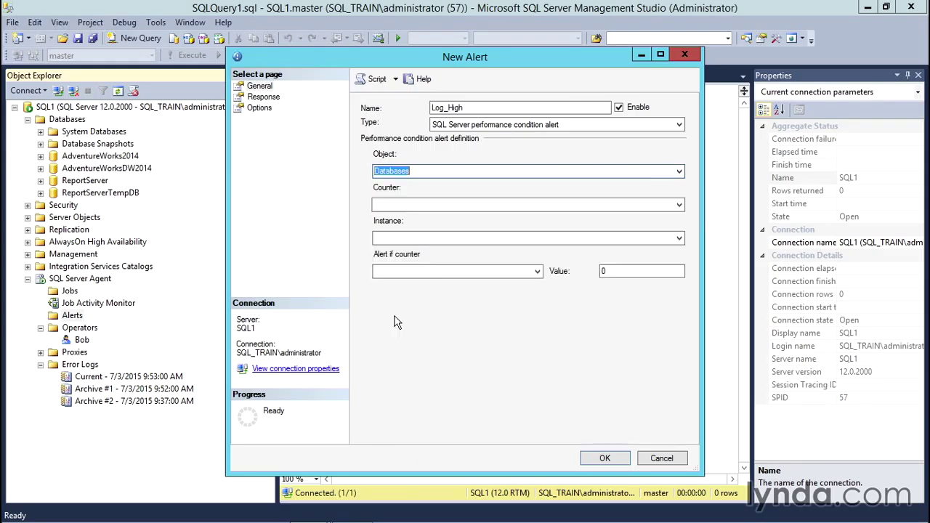
pyautogui.click(681, 207)
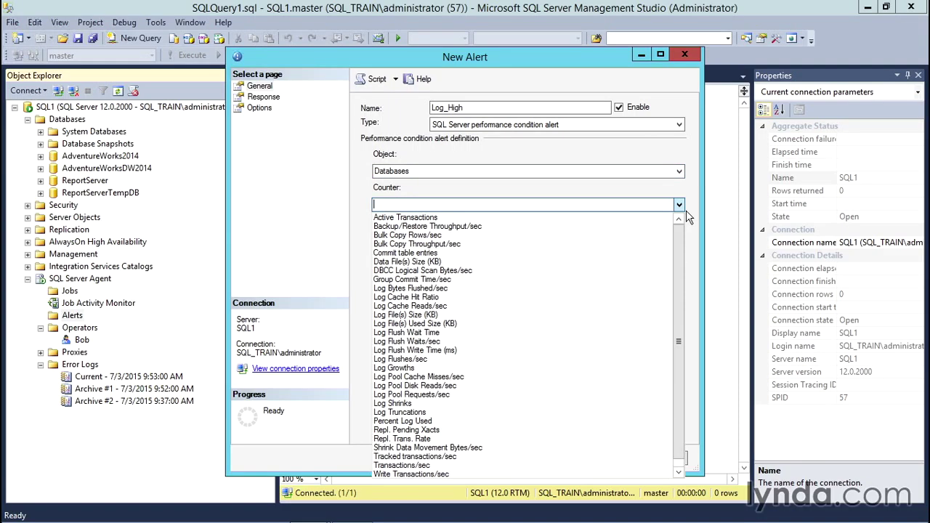
pyautogui.click(415, 435)
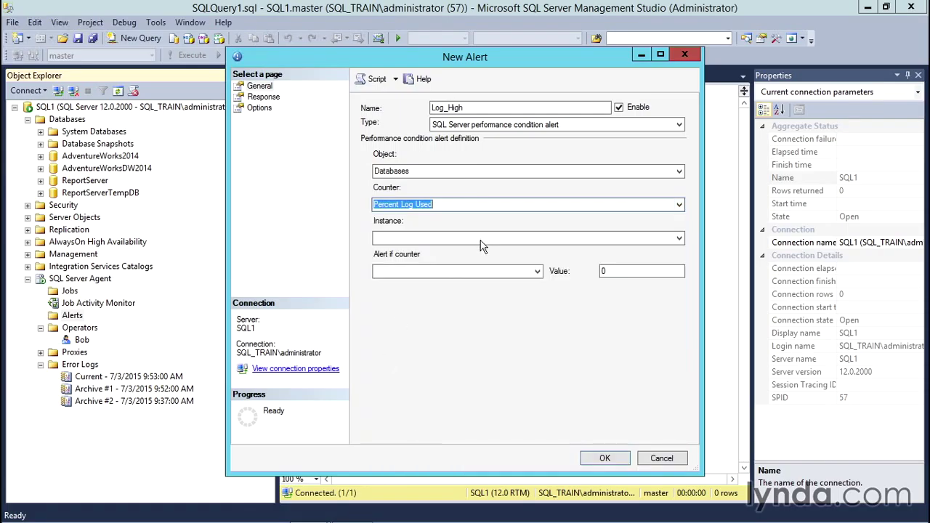
pyautogui.click(681, 240)
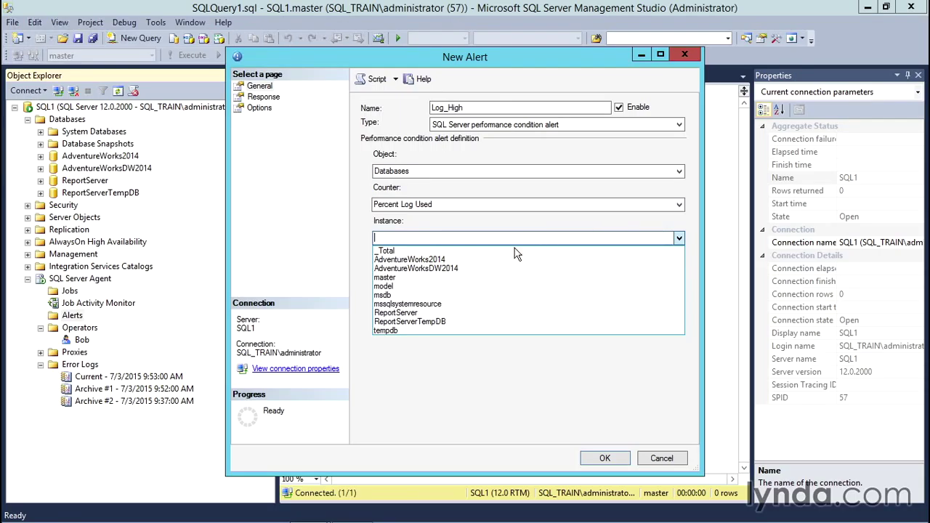
pyautogui.click(461, 262)
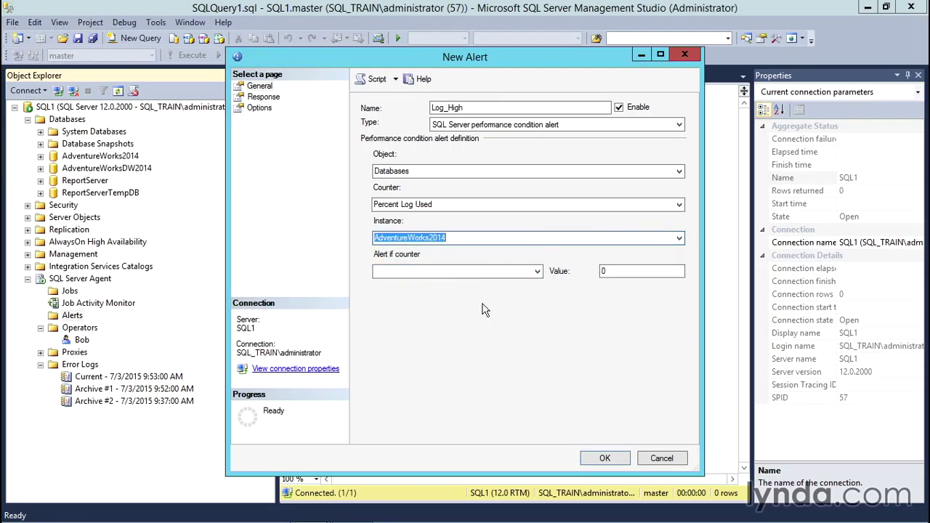
# Step: Make the alert trigger when the counter rises above 80
pyautogui.click(539, 274)
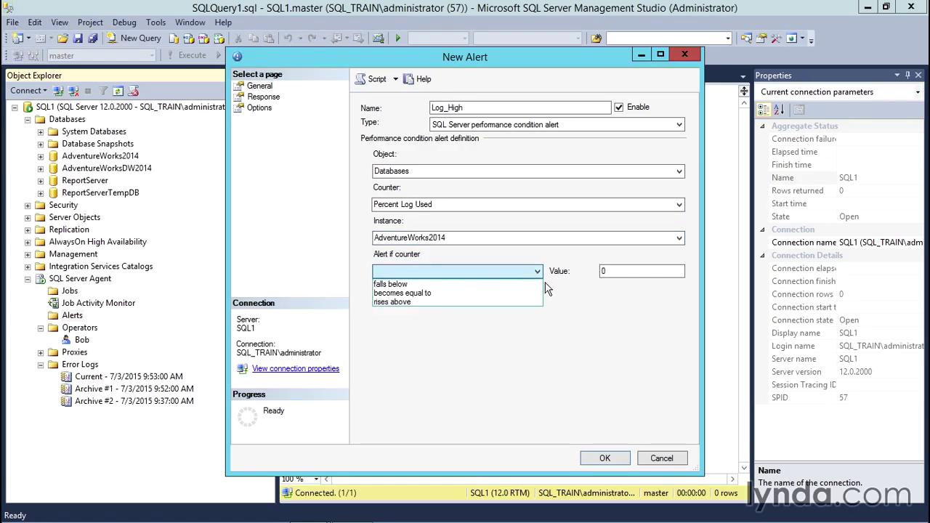
pyautogui.click(425, 303)
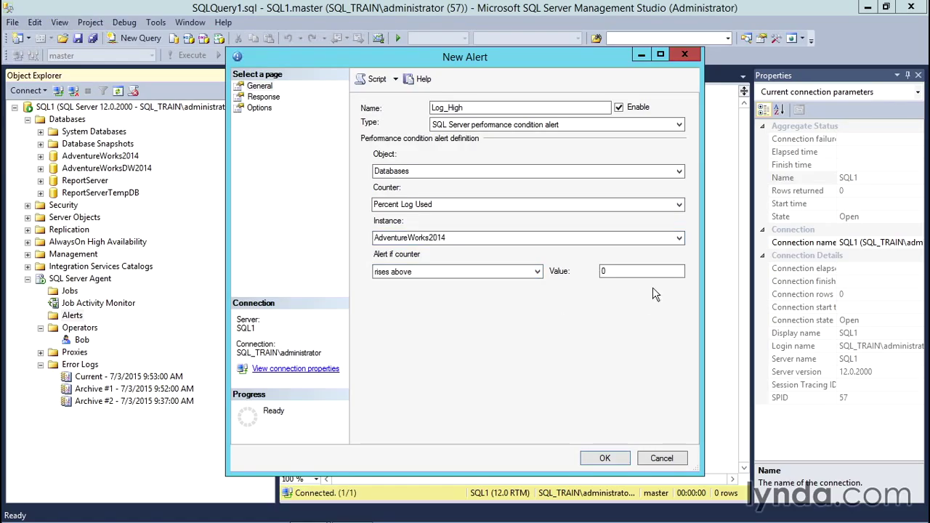
pyautogui.doubleClick(638, 276)
pyautogui.write('80')
pyautogui.click(275, 100)
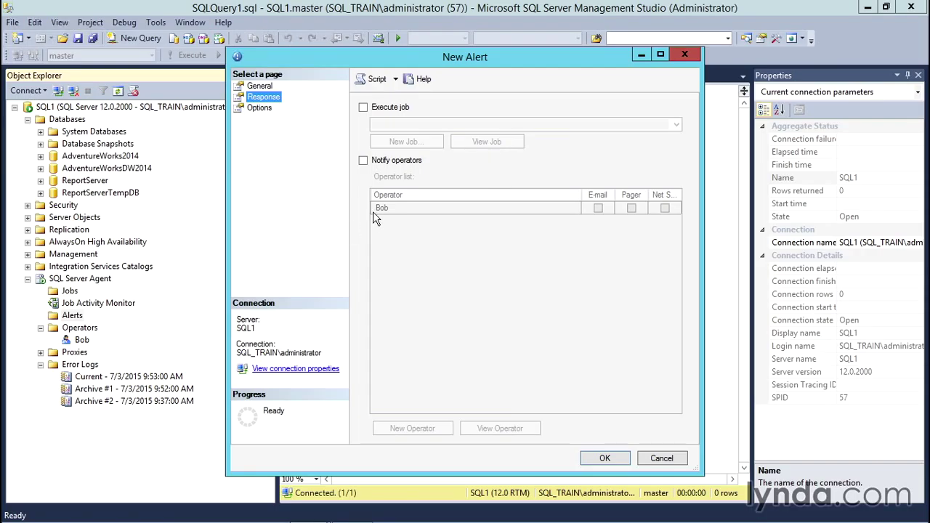
# Step: Have Log_High notify the operator by e-mail and save the alert
pyautogui.click(363, 161)
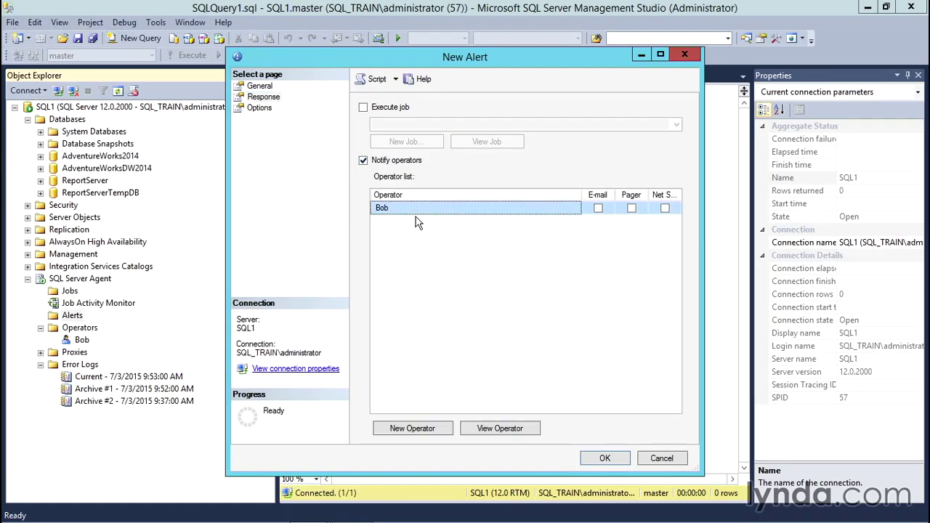
pyautogui.click(598, 208)
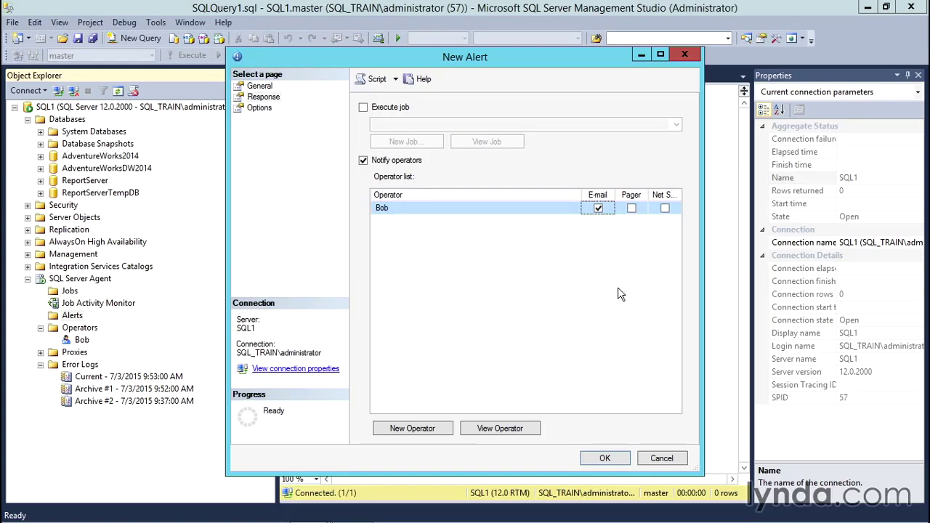
pyautogui.click(622, 462)
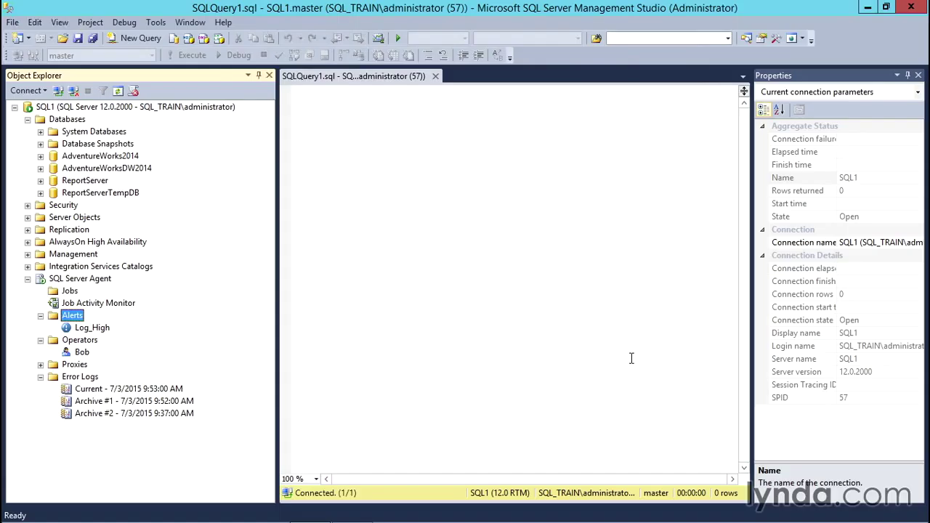
# Step: Check Log_High's actions, then select the operator and the Jobs folder in Object Explorer
pyautogui.rightClick(91, 328)
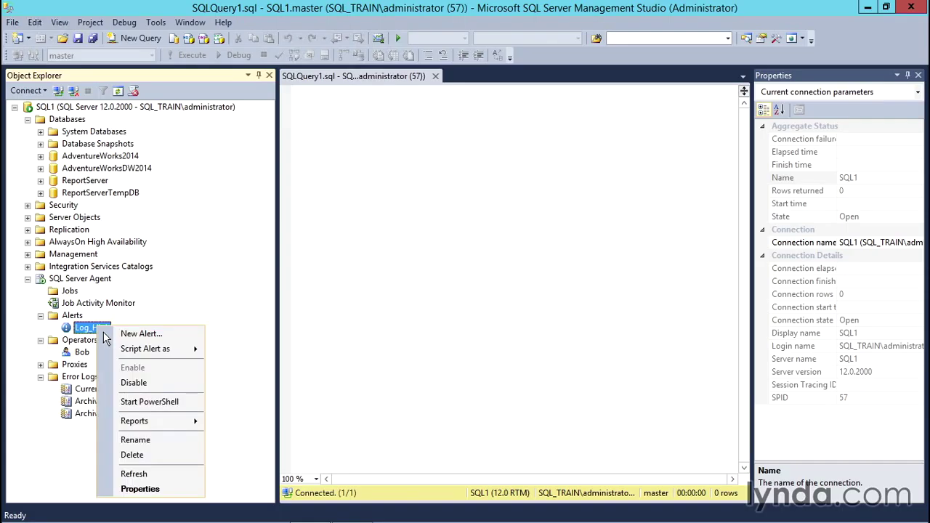
pyautogui.press('Escape')
pyautogui.press('Escape')
pyautogui.click(84, 354)
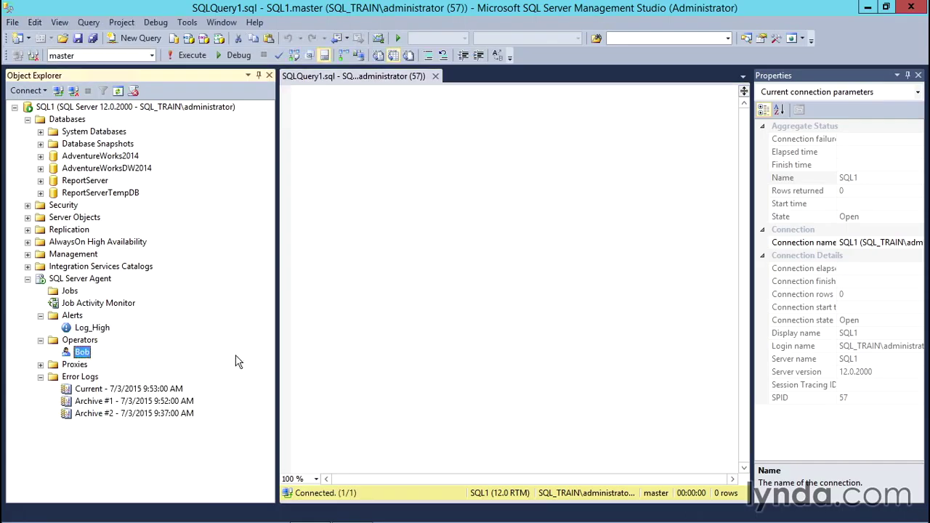
pyautogui.click(69, 290)
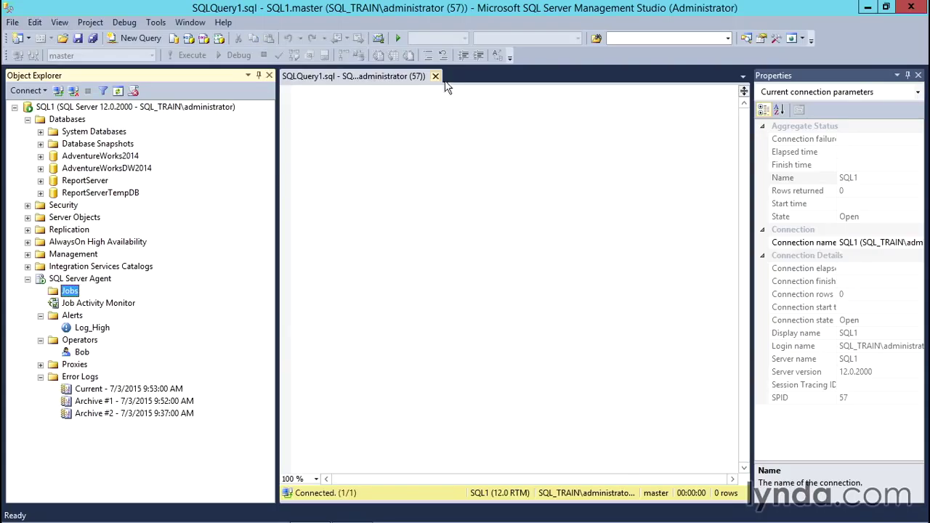
# Step: Close the empty SQLQuery1.sql, then open and execute CreateTestCompany.sql
pyautogui.click(435, 75)
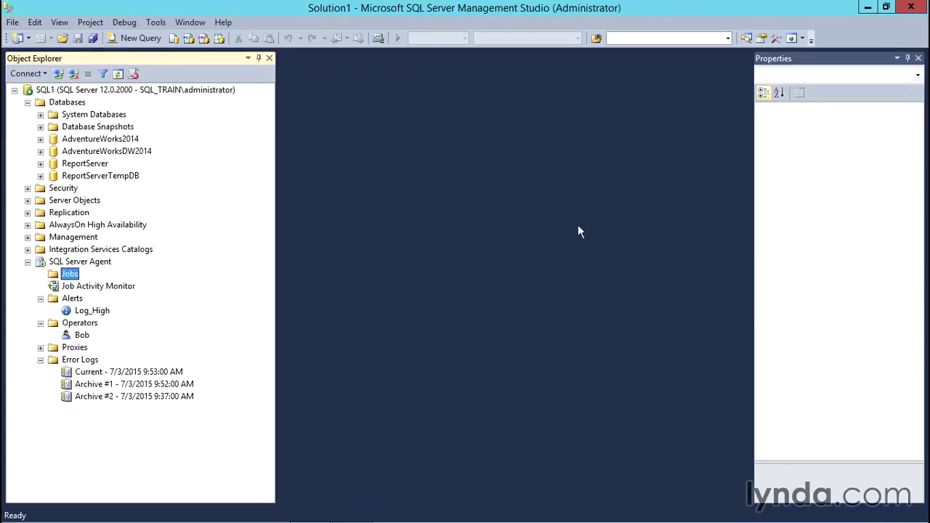
pyautogui.click(68, 40)
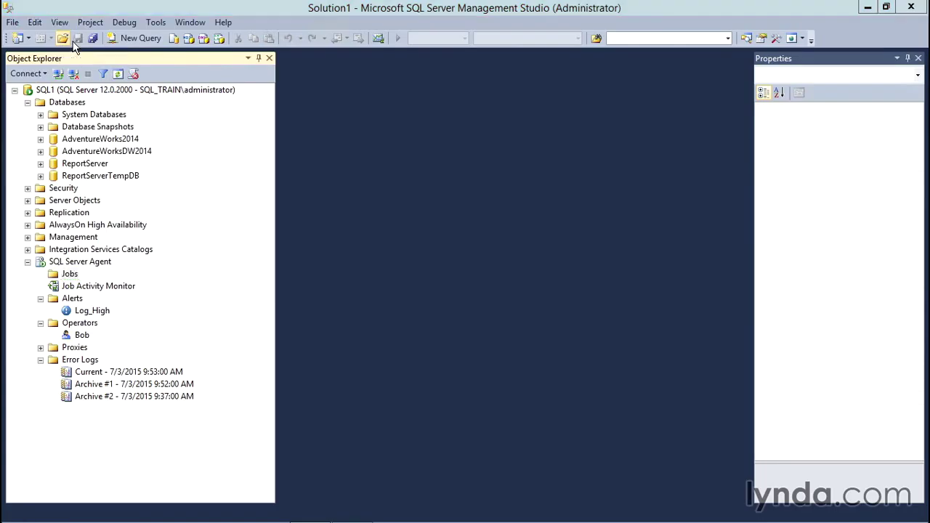
pyautogui.click(208, 114)
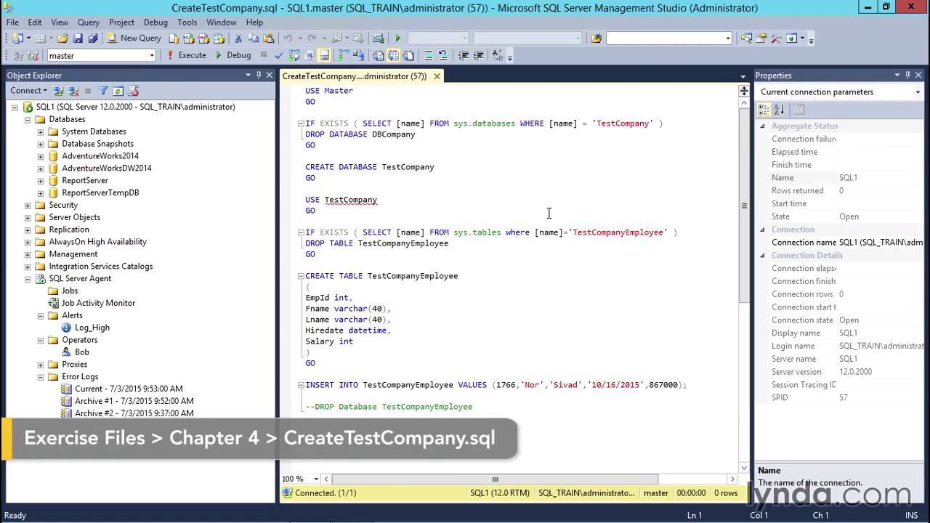
pyautogui.press('F5')
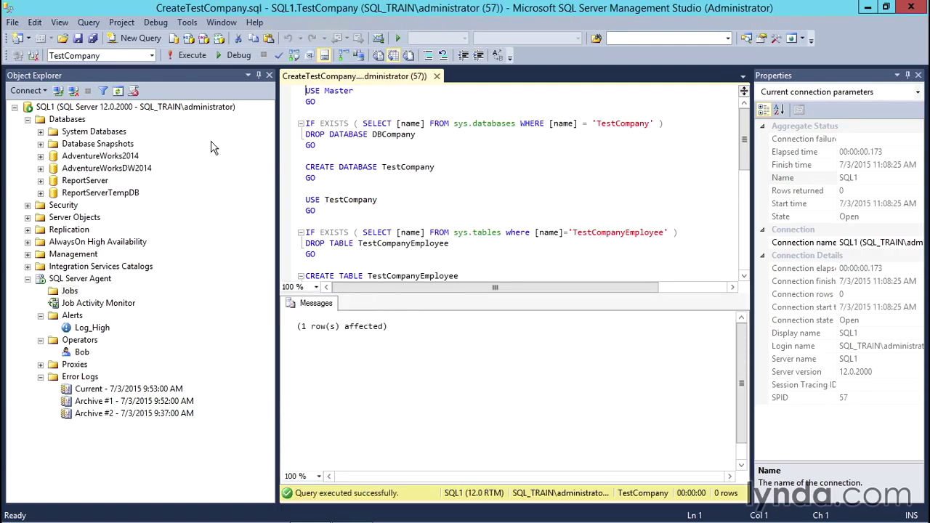
# Step: Refresh the Databases folder to show TestCompany and close the CreateTestCompany.sql tab
pyautogui.rightClick(83, 122)
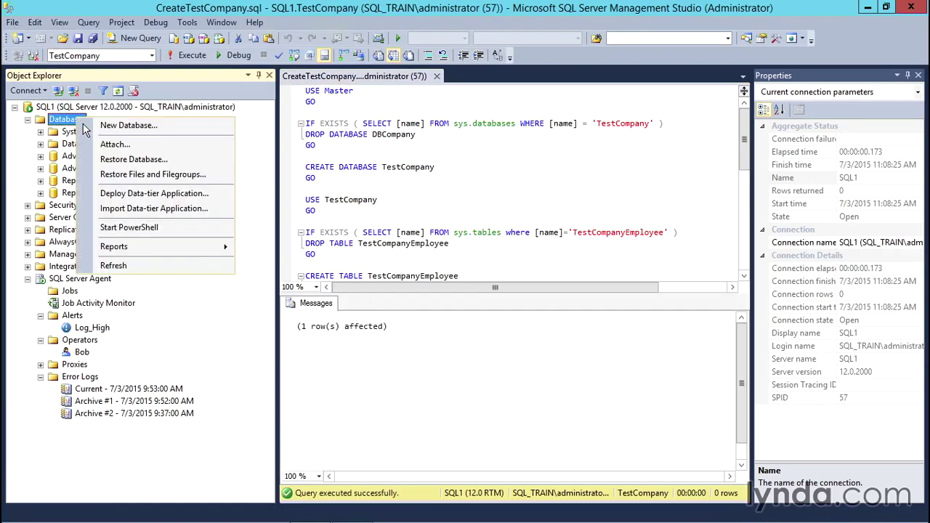
pyautogui.click(186, 266)
pyautogui.click(87, 205)
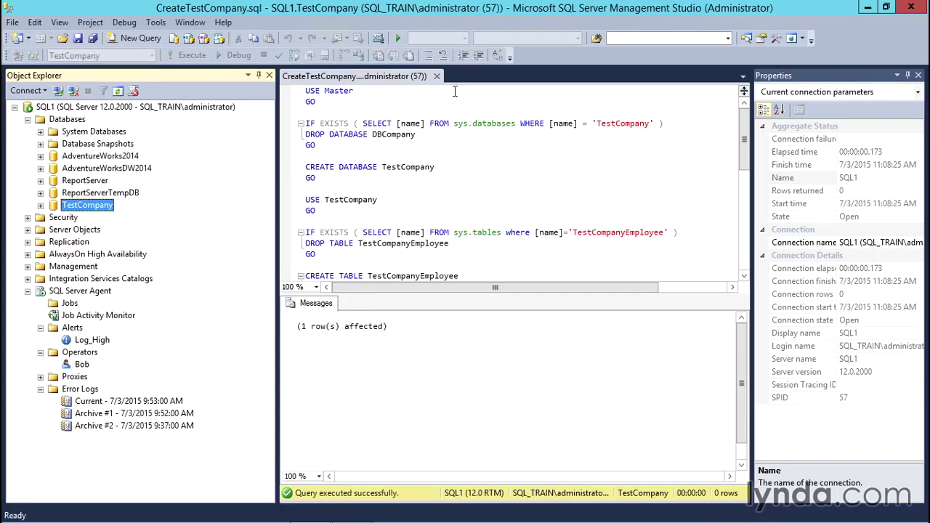
pyautogui.click(437, 76)
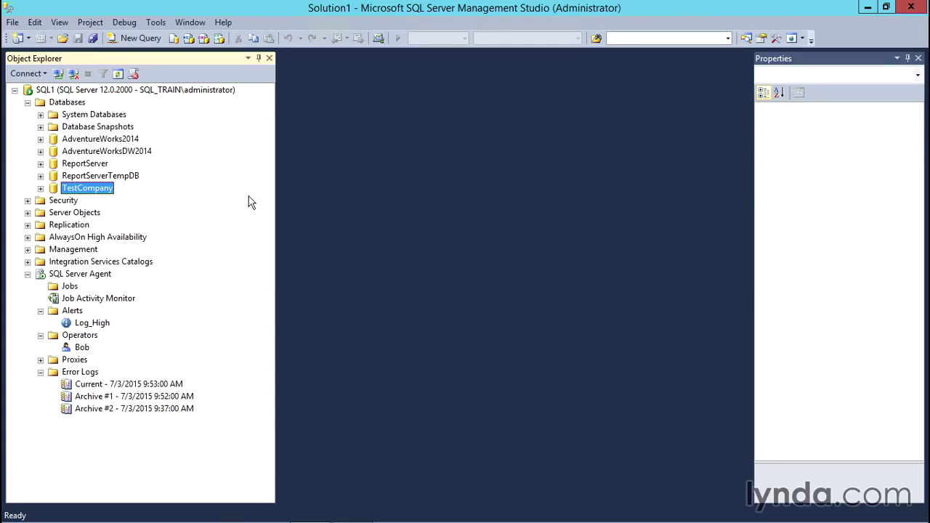
# Step: Script TestCompany's Back Up task to a new query window and cancel the dialog
pyautogui.rightClick(106, 192)
pyautogui.moveTo(145, 246)
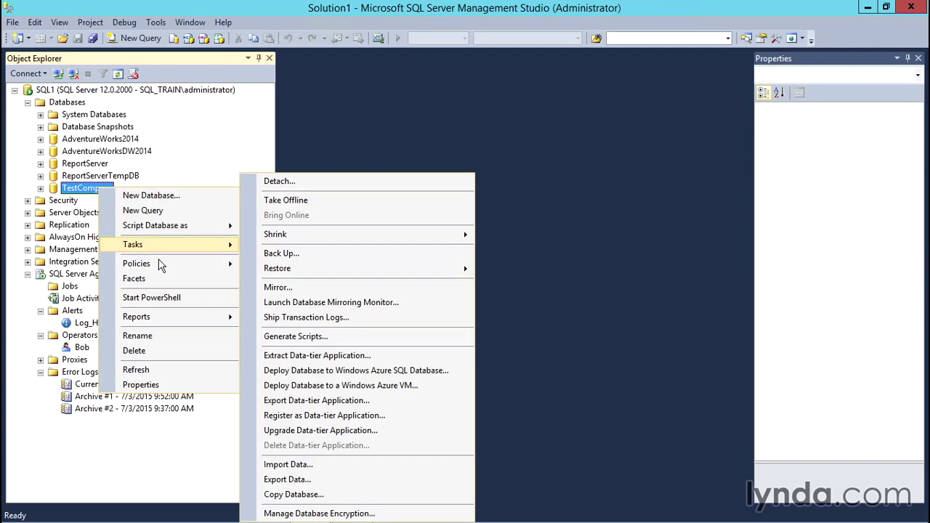
pyautogui.click(295, 253)
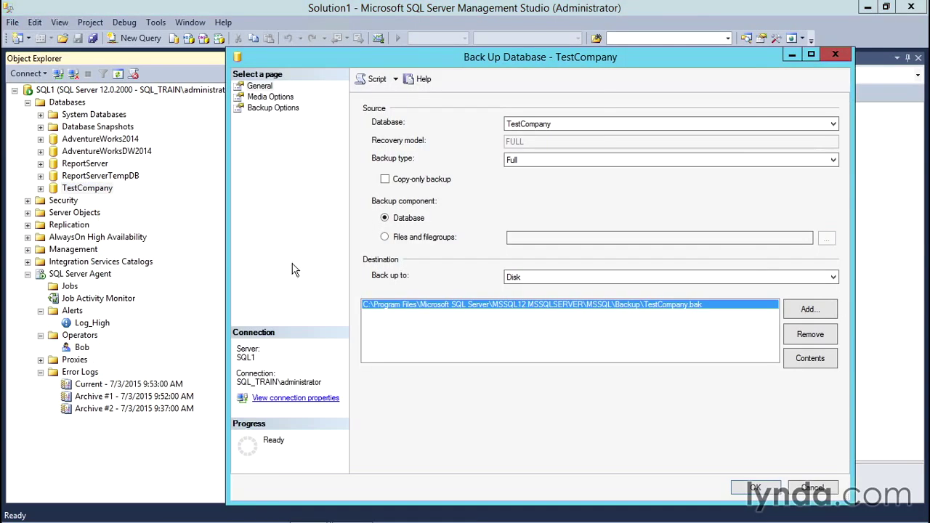
pyautogui.click(395, 79)
pyautogui.click(436, 96)
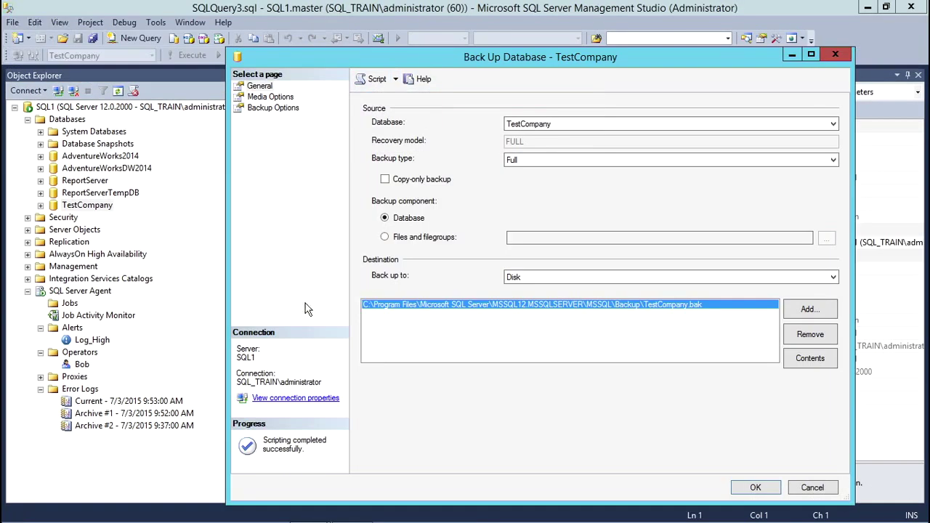
pyautogui.click(813, 488)
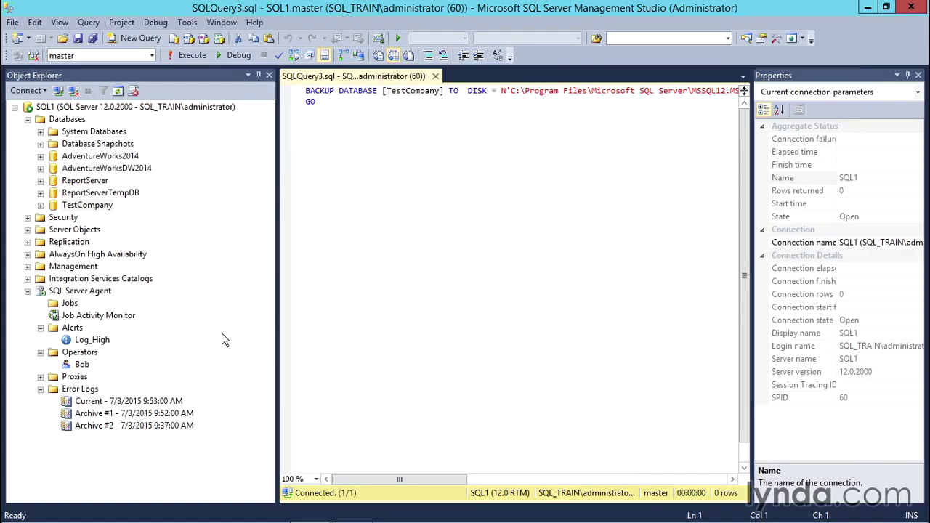
# Step: Create a new Agent job named BUTest and go to its Steps page
pyautogui.rightClick(70, 304)
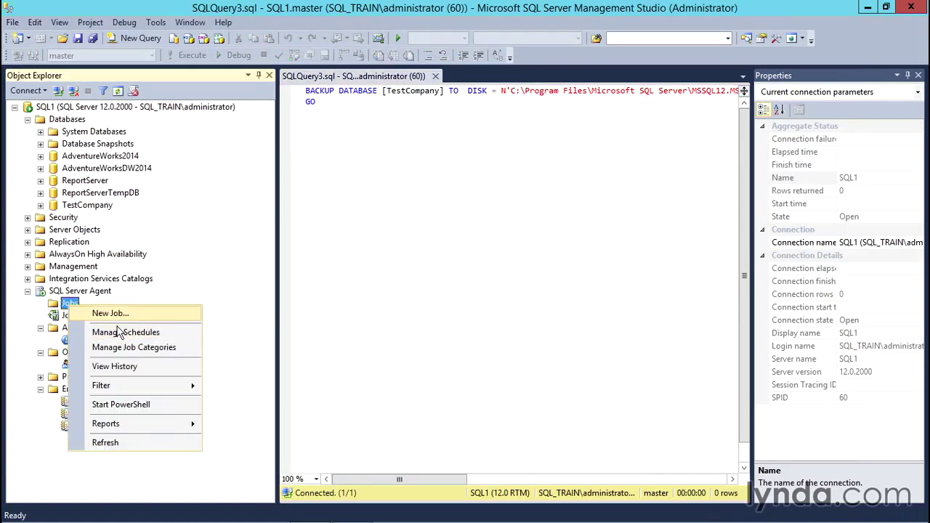
pyautogui.click(111, 314)
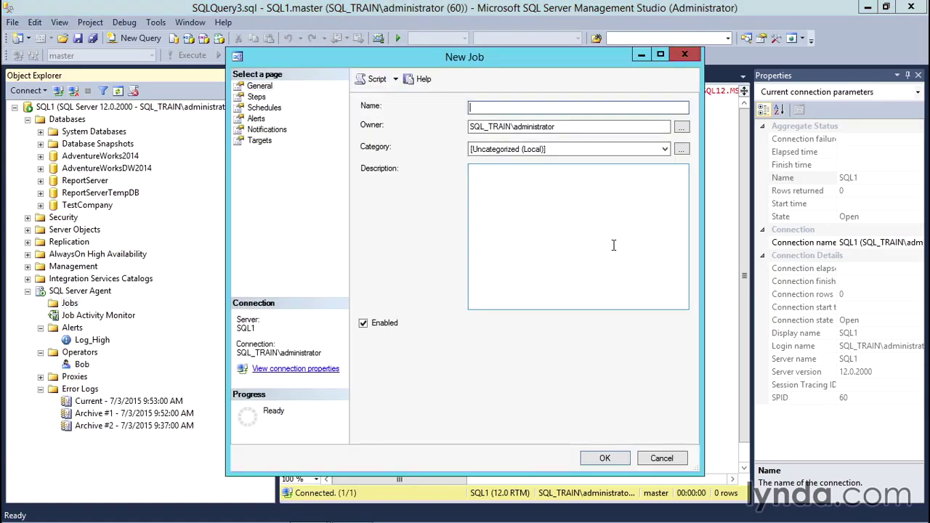
pyautogui.write('BUTest')
pyautogui.click(259, 98)
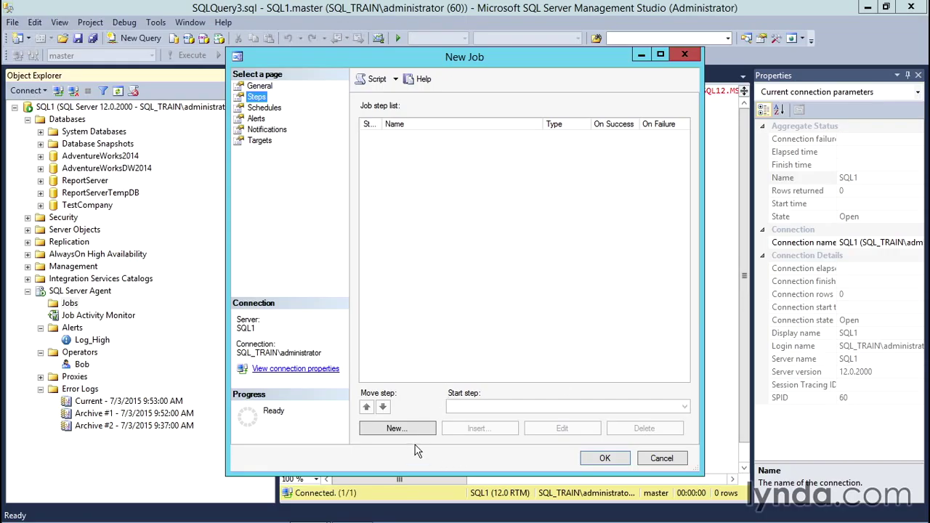
# Step: Add a new job step named Backup of type Transact-SQL script (T-SQL)
pyautogui.click(408, 433)
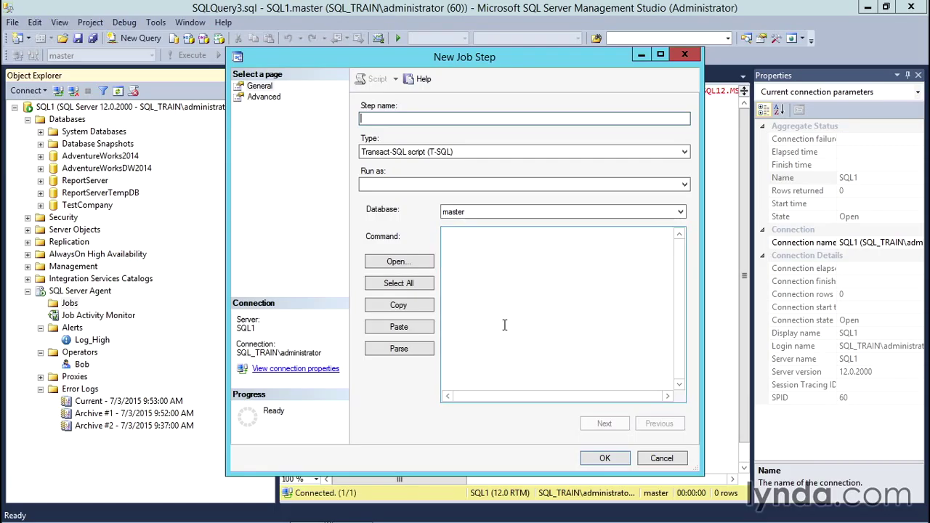
pyautogui.write('Backup')
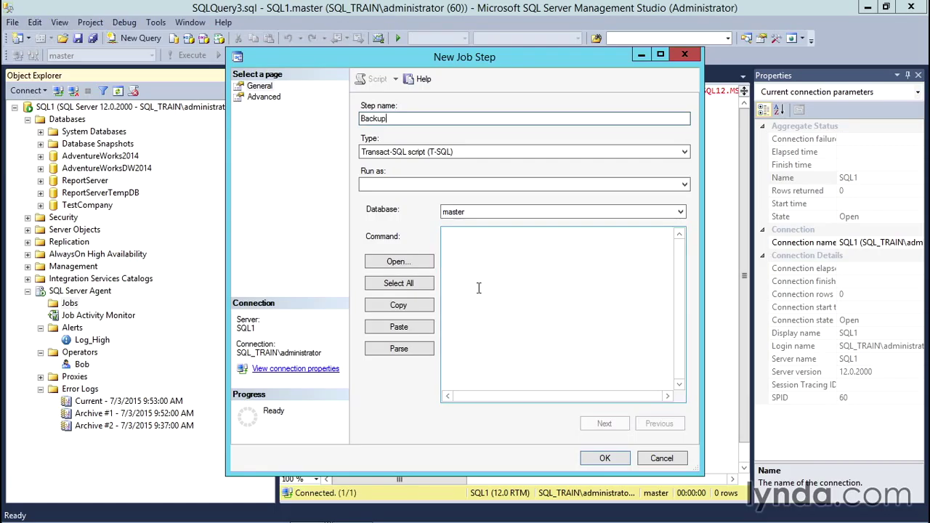
pyautogui.click(691, 157)
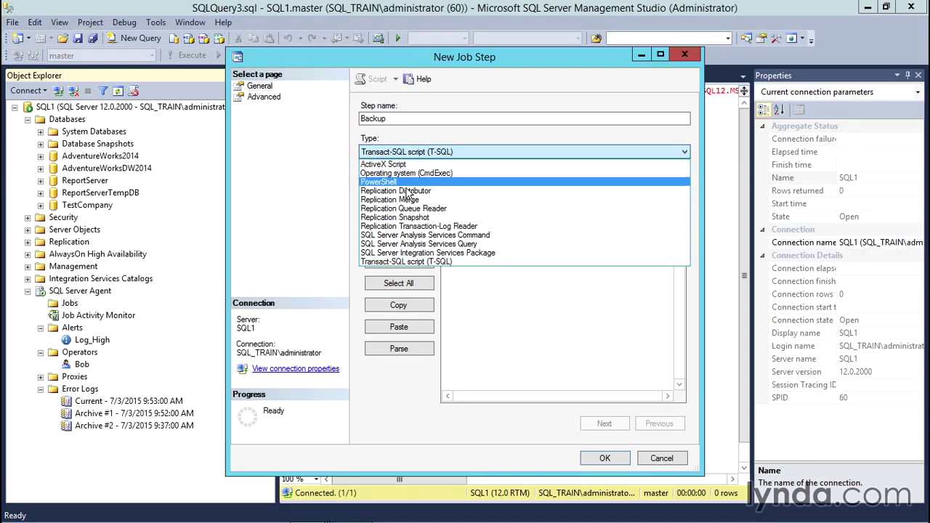
pyautogui.click(426, 261)
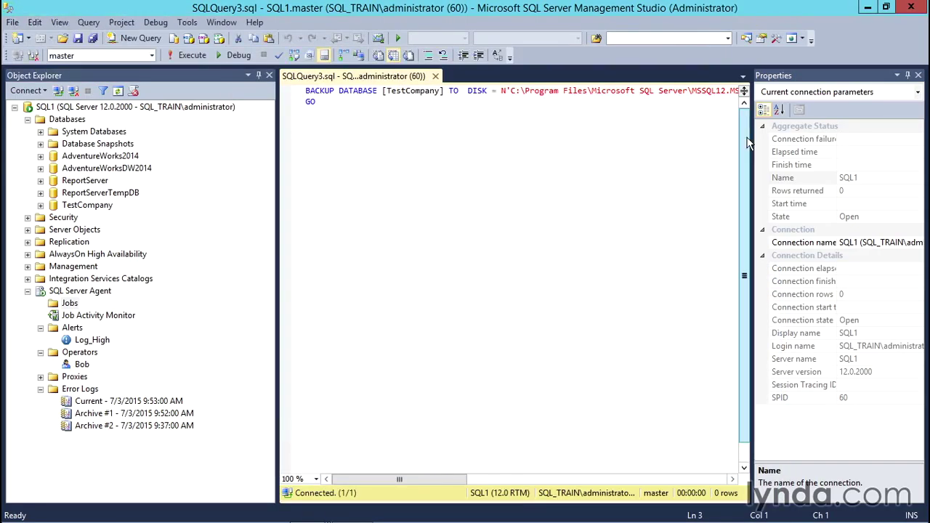
# Step: Paste the TestCompany BACKUP DATABASE statement as the Backup step's command, parse it, and save the step
pyautogui.hotkey('ctrl', 'a')
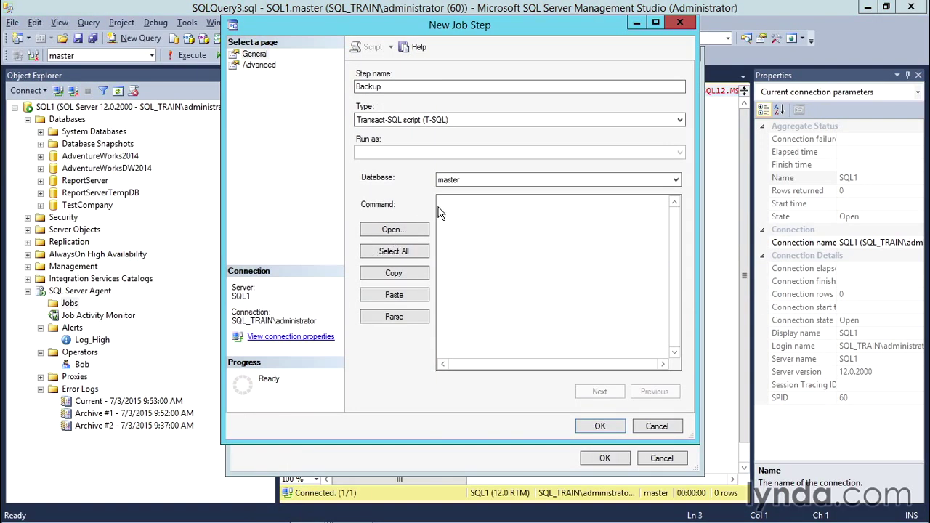
pyautogui.click(460, 213)
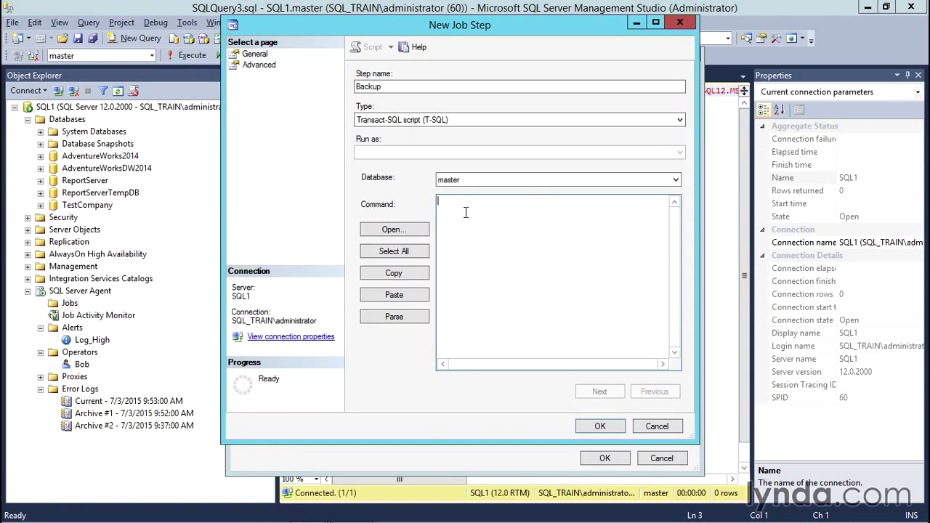
pyautogui.hotkey('ctrl', 'v')
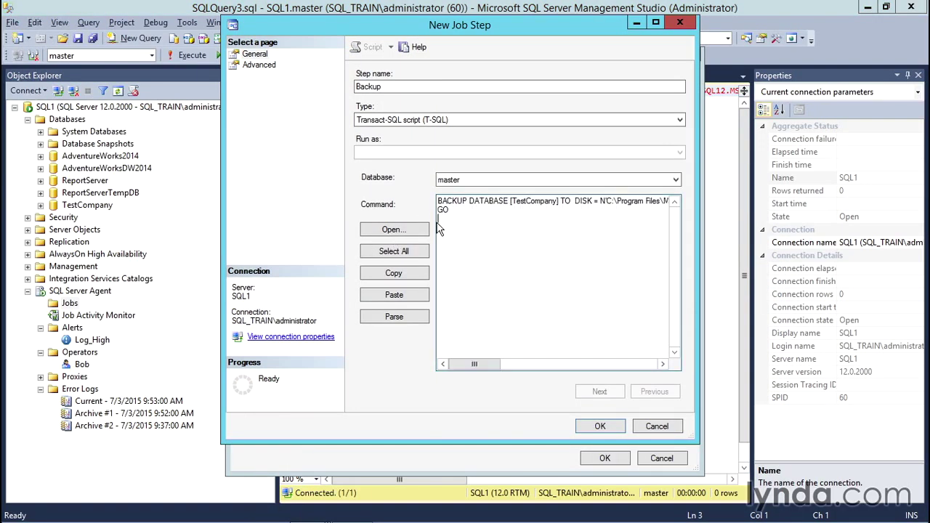
pyautogui.click(426, 324)
pyautogui.click(641, 257)
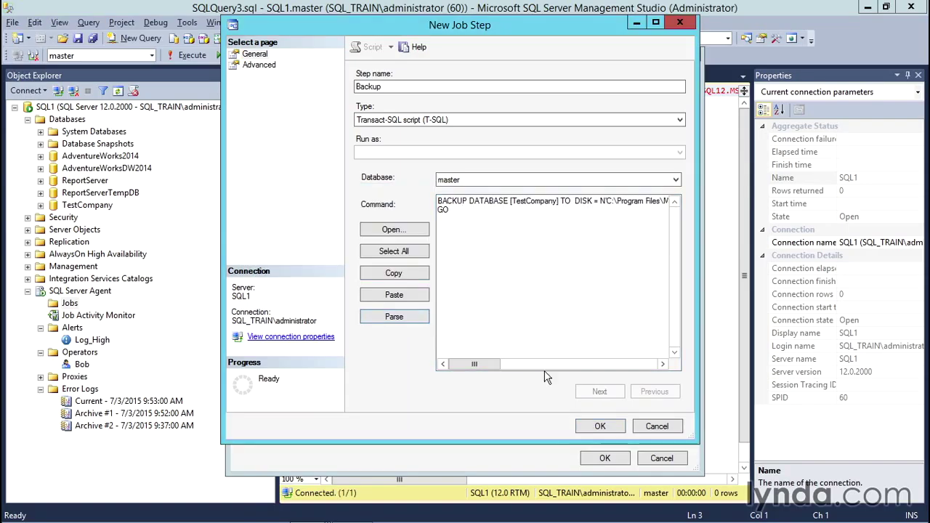
pyautogui.click(608, 429)
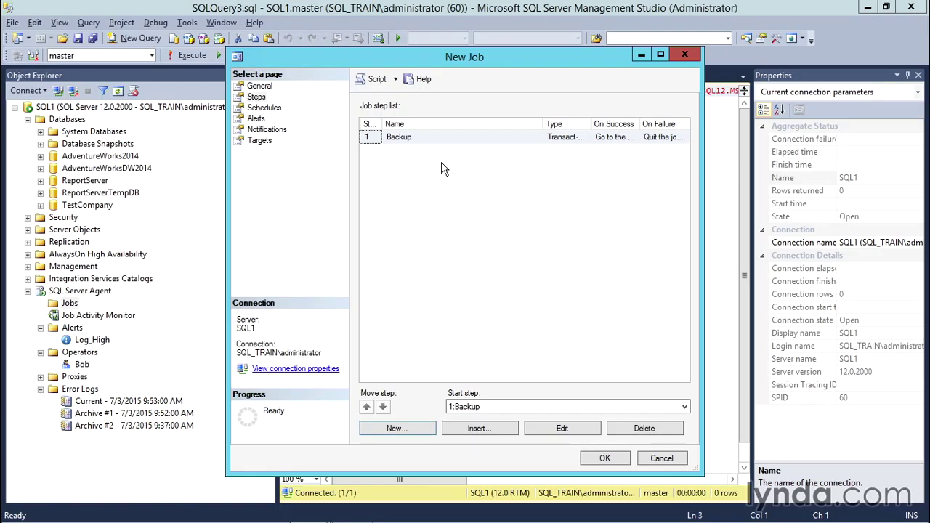
# Step: Start a new job schedule, then close it without saving
pyautogui.click(264, 110)
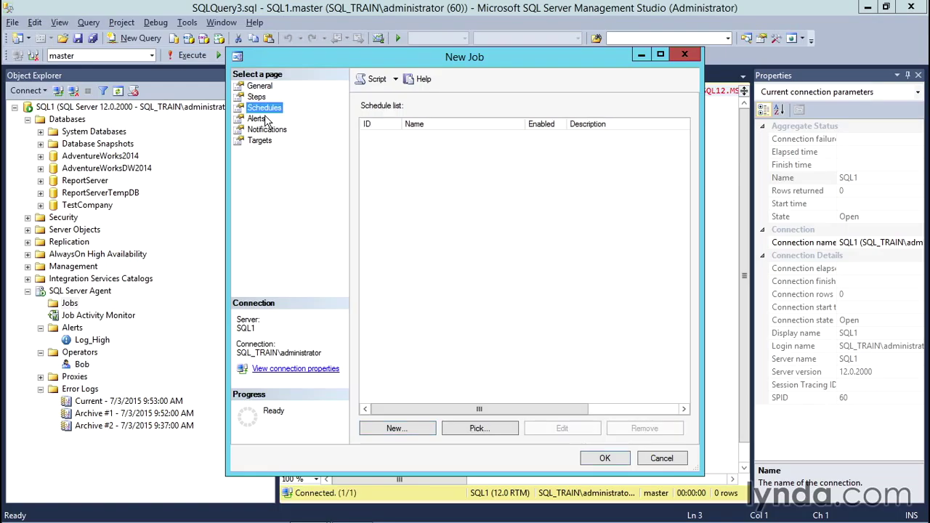
pyautogui.click(427, 434)
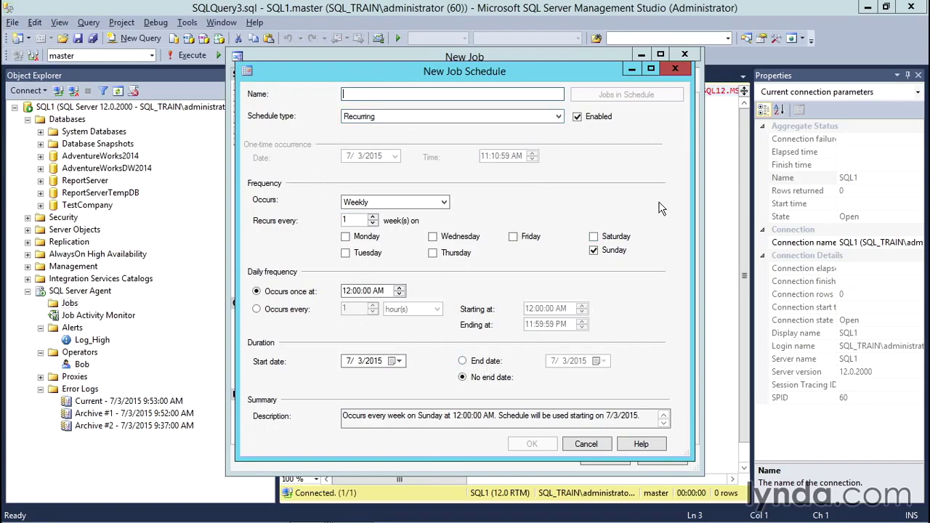
pyautogui.click(675, 68)
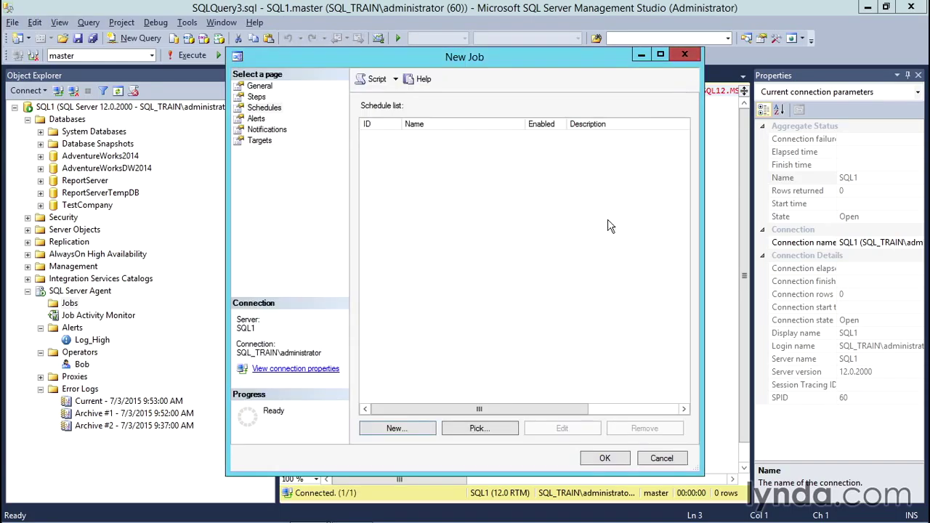
# Step: Set BUTest to e-mail the operator when the job fails and save the job
pyautogui.click(283, 132)
pyautogui.click(368, 128)
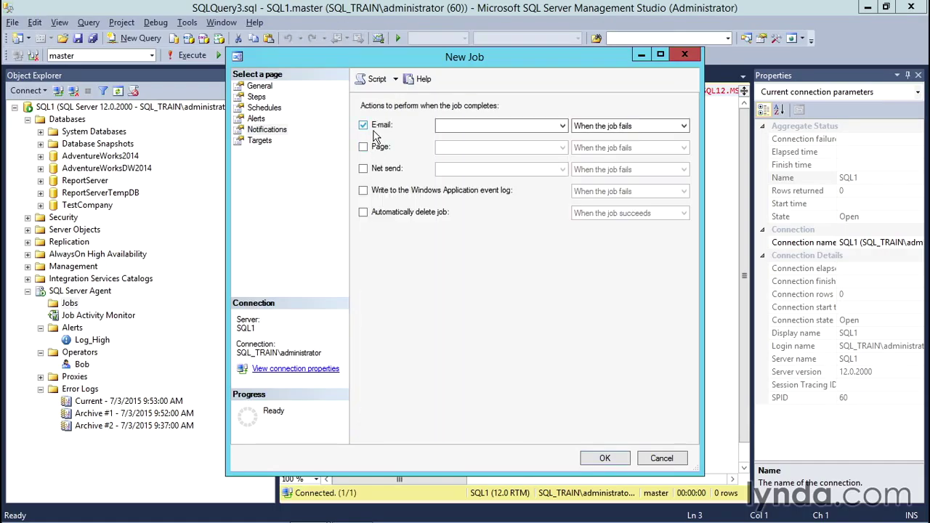
pyautogui.click(562, 127)
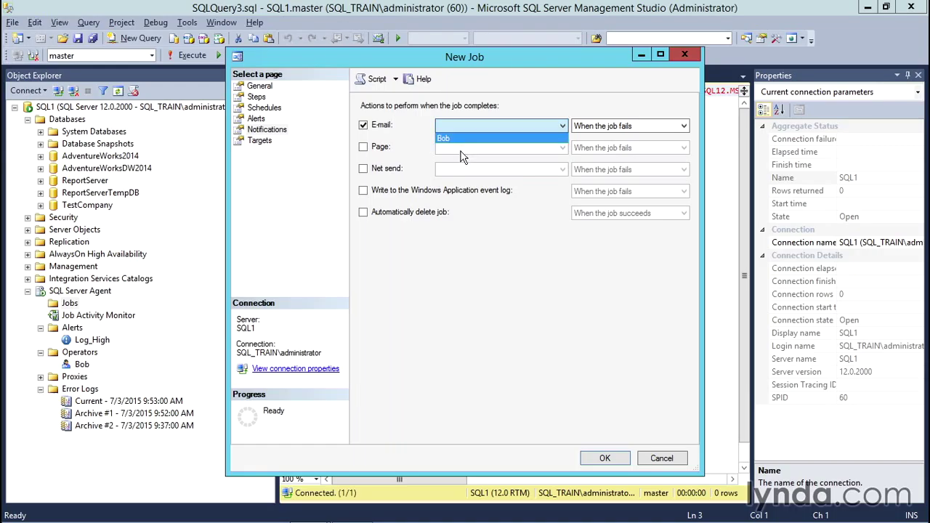
pyautogui.click(462, 149)
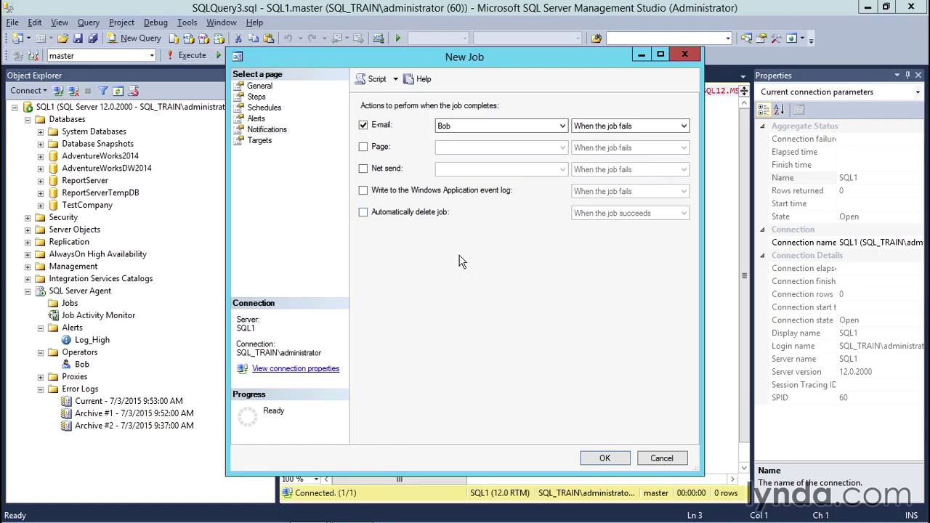
pyautogui.click(625, 459)
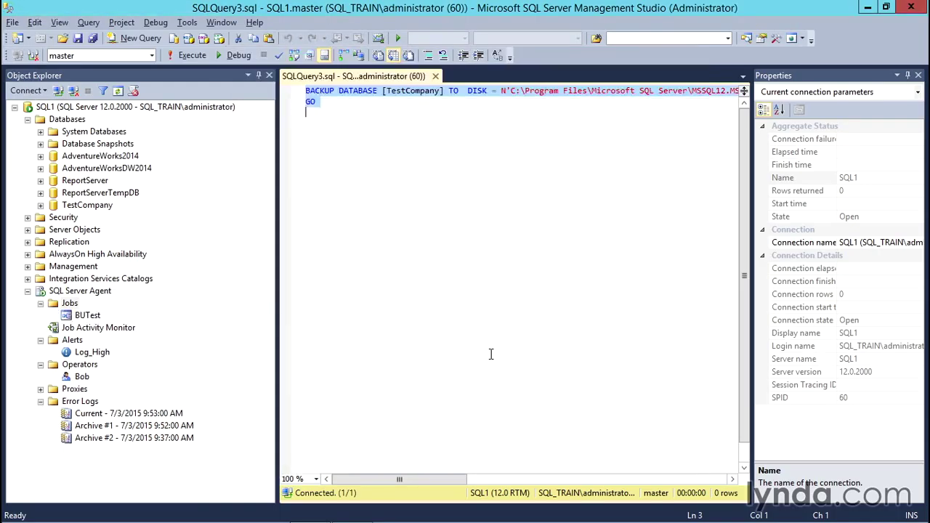
# Step: Run the BUTest job and close the report once it succeeds
pyautogui.rightClick(87, 320)
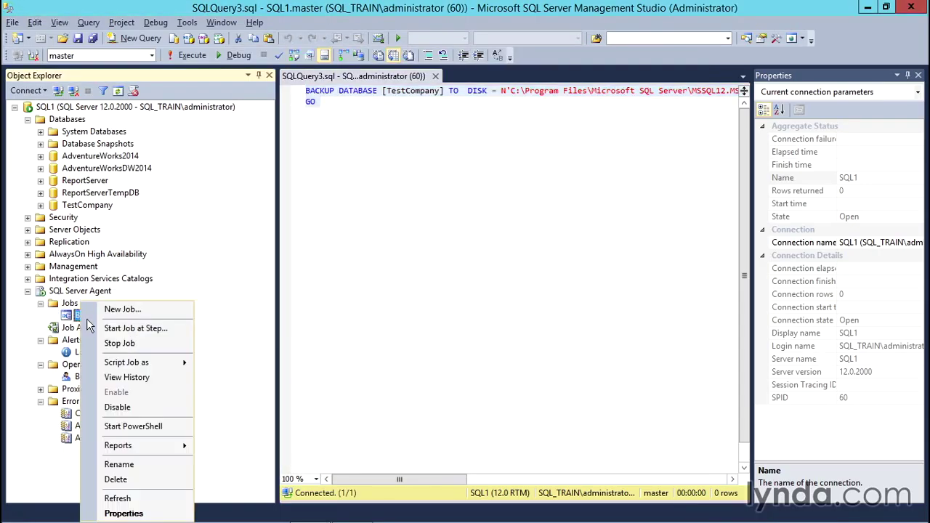
pyautogui.click(139, 328)
pyautogui.click(566, 327)
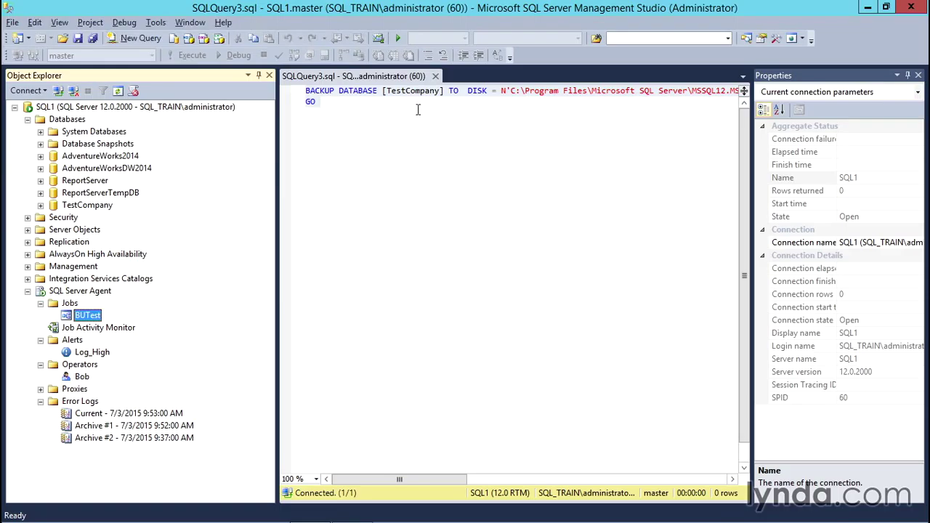
# Step: Close the SQLQuery3.sql backup query window
pyautogui.click(439, 80)
pyautogui.hotkey('ctrl', 'a')
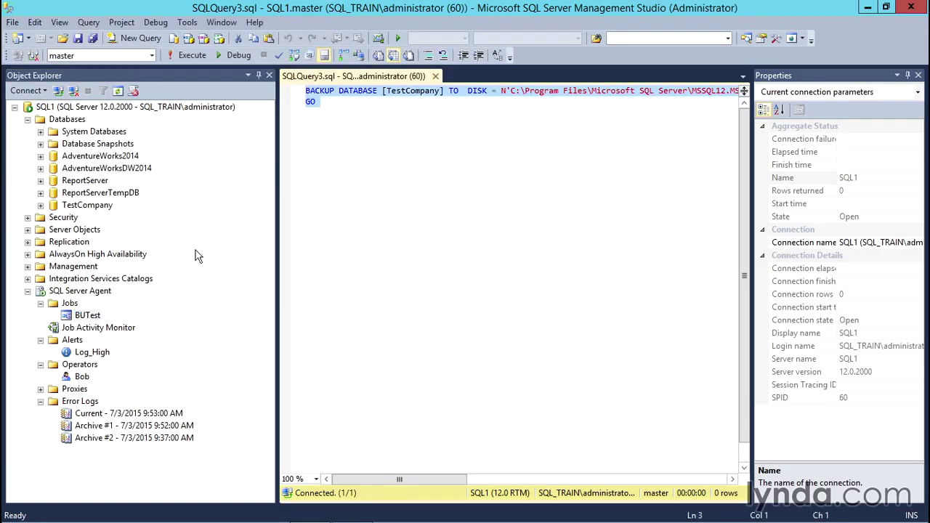
pyautogui.click(436, 76)
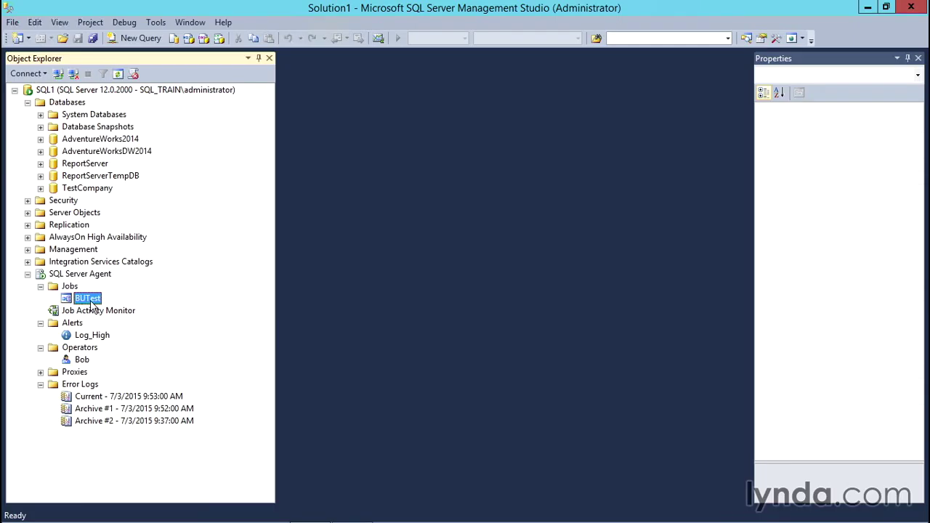
# Step: Delete the BUTest job and the Log_High alert
pyautogui.rightClick(86, 300)
pyautogui.click(146, 473)
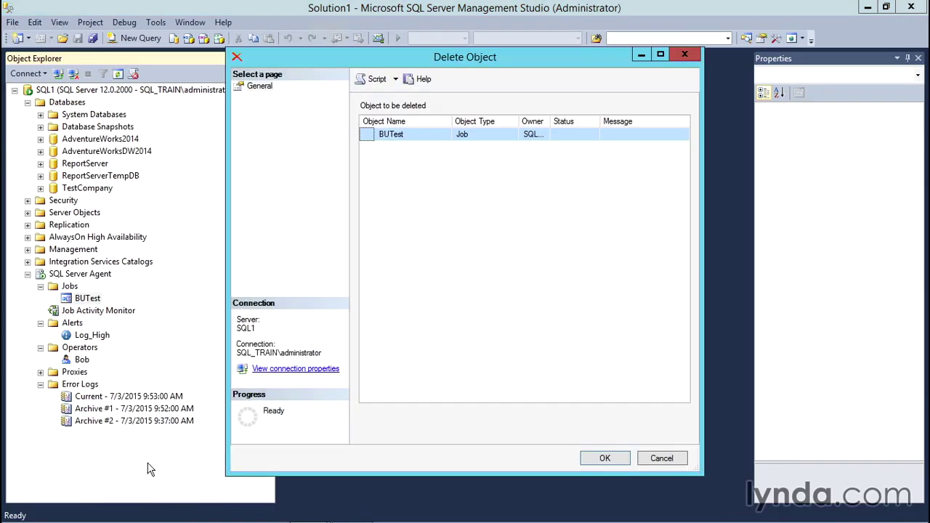
pyautogui.click(614, 464)
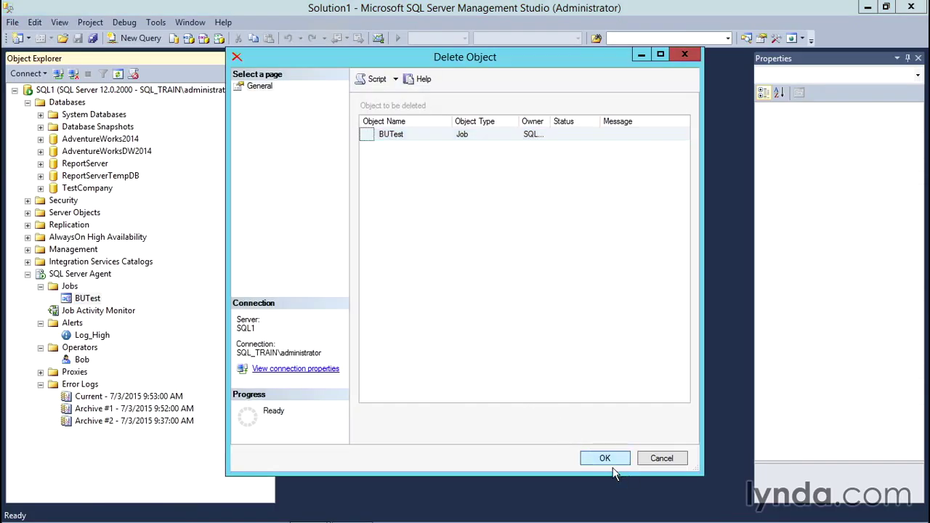
pyautogui.click(92, 328)
pyautogui.rightClick(89, 325)
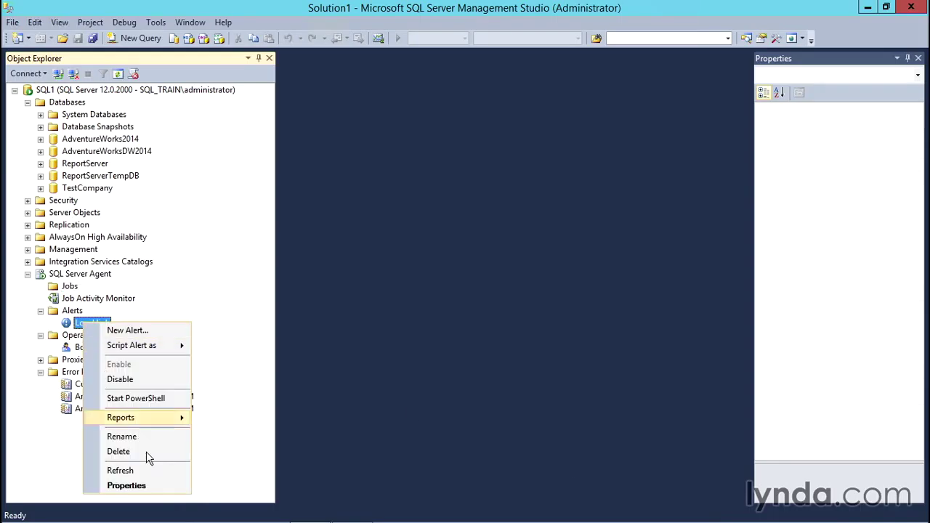
pyautogui.click(153, 457)
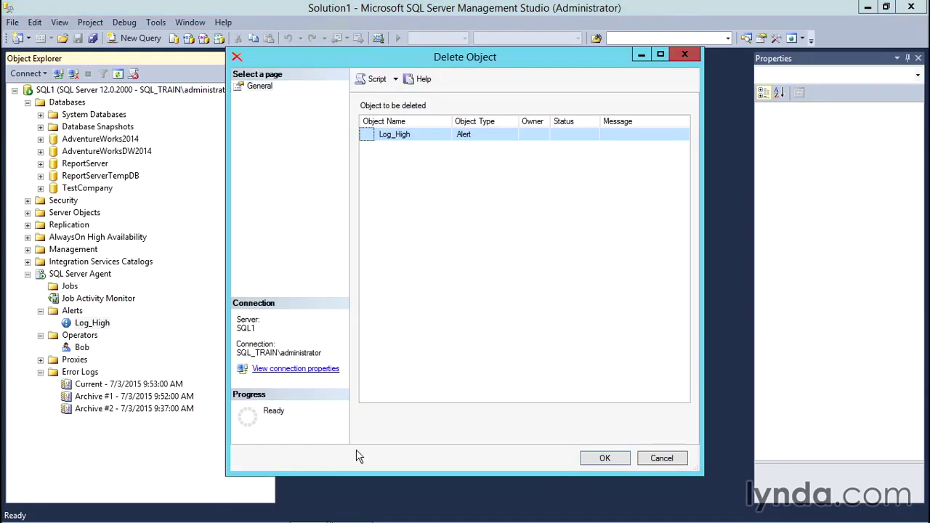
pyautogui.click(607, 459)
# Step: Delete the operator, then delete the TestCompany database, closing existing connections
pyautogui.rightClick(75, 337)
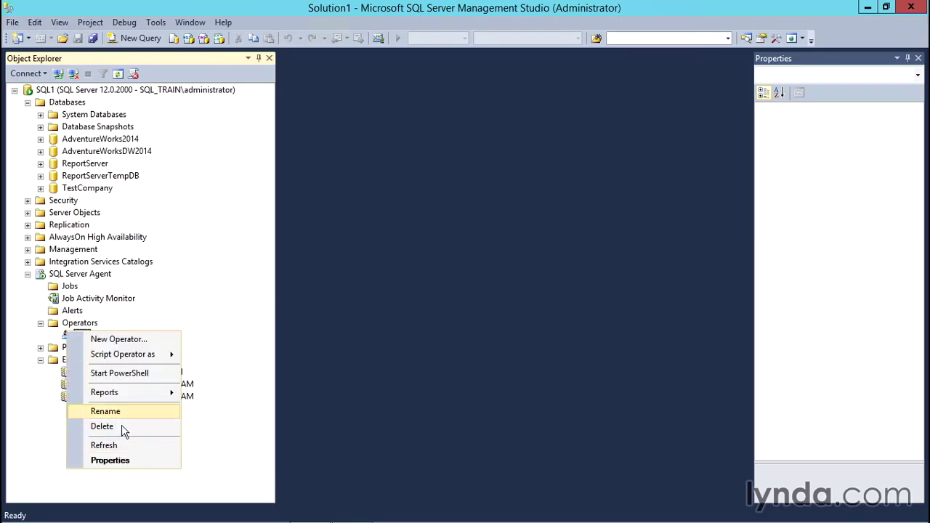
pyautogui.click(121, 428)
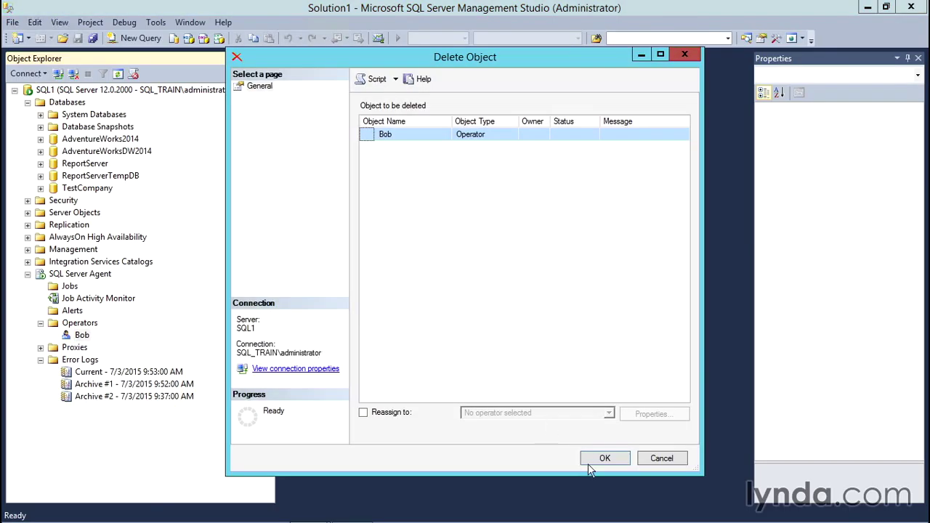
pyautogui.click(595, 465)
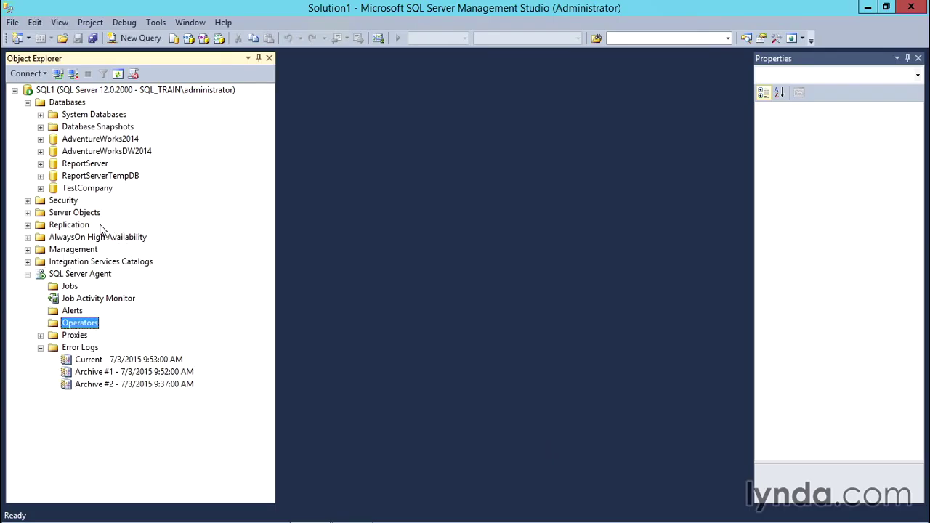
pyautogui.click(83, 193)
pyautogui.rightClick(83, 202)
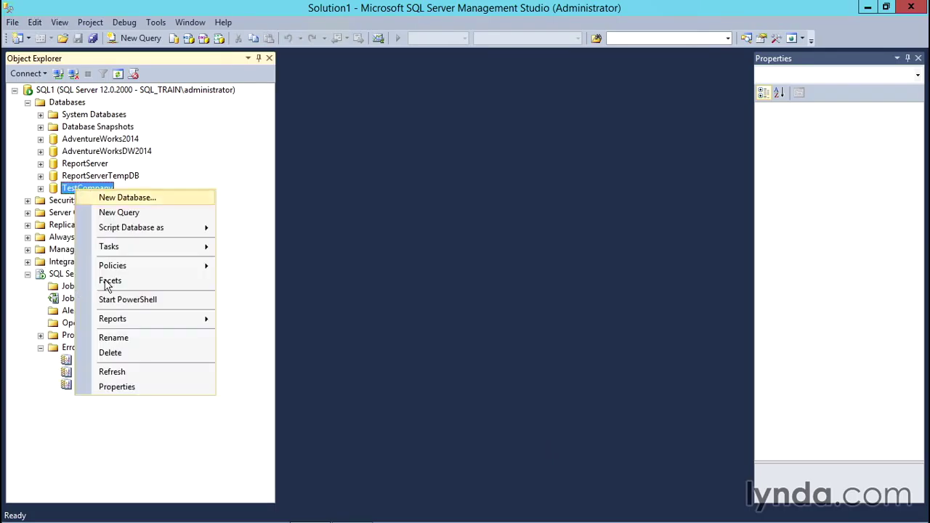
pyautogui.click(149, 358)
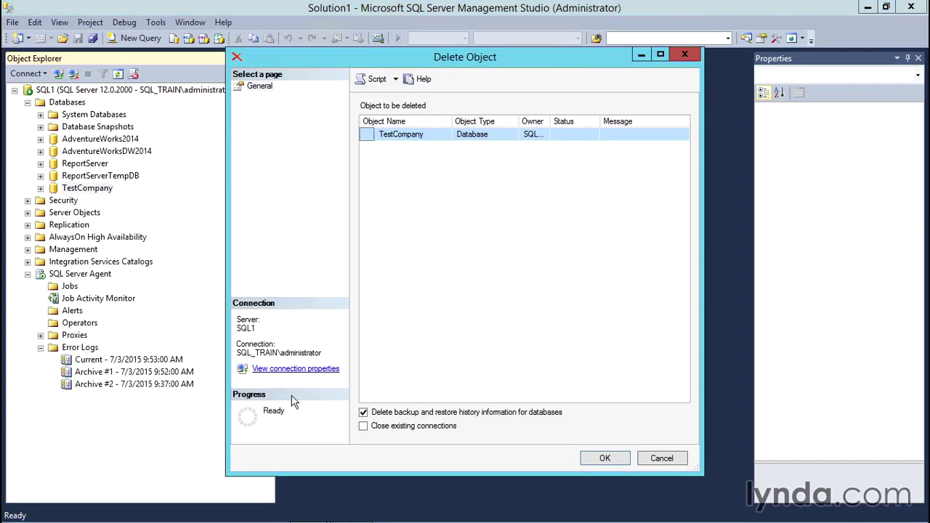
pyautogui.click(367, 429)
pyautogui.click(602, 460)
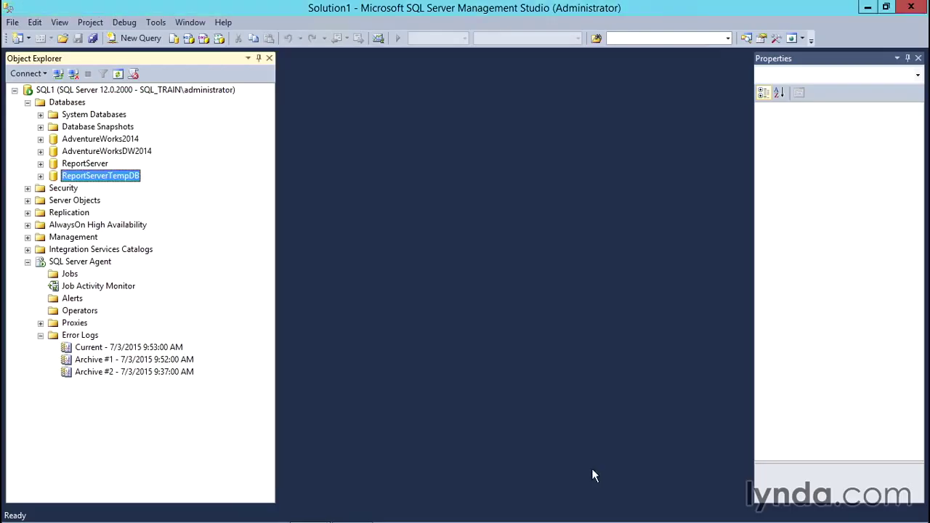